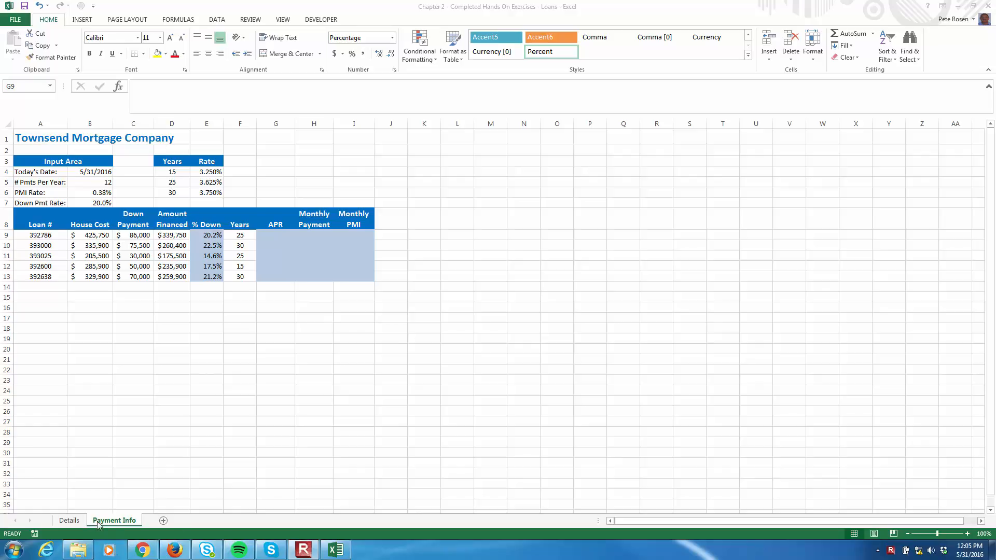
- Examine the Payment Info sheet's Years and Rate table in D3:E6 against the loan terms in the Years column
left_click(79, 522)
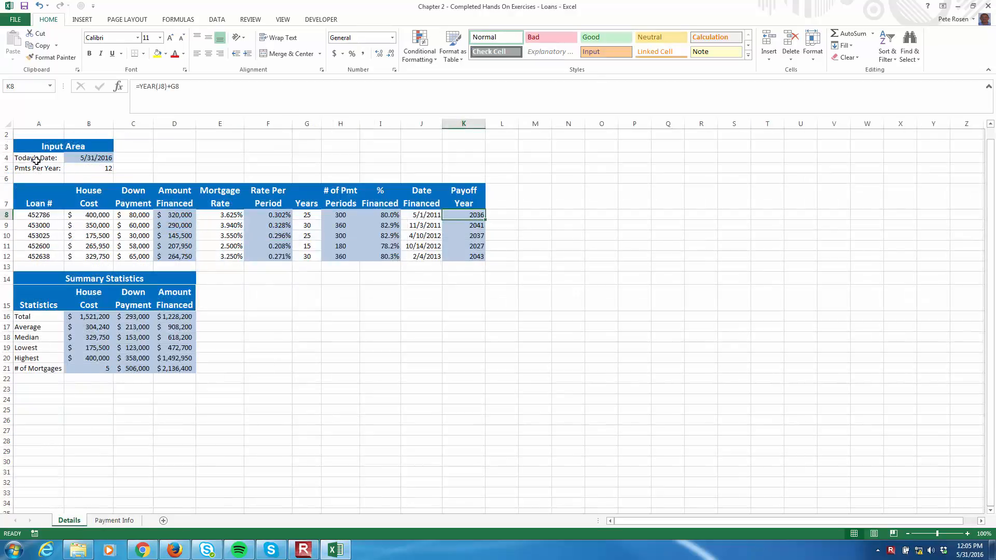
left_click(116, 520)
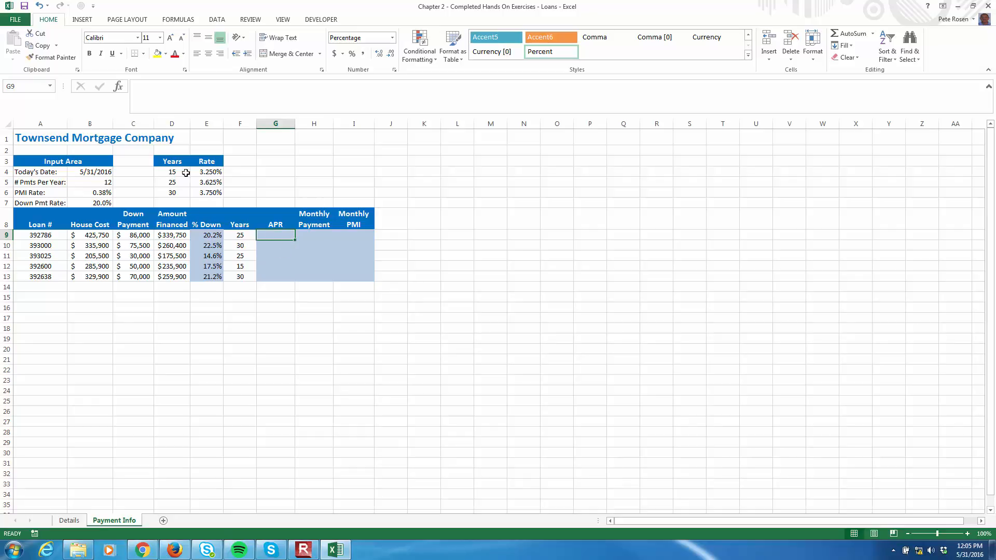
left_click_drag(169, 162, 209, 193)
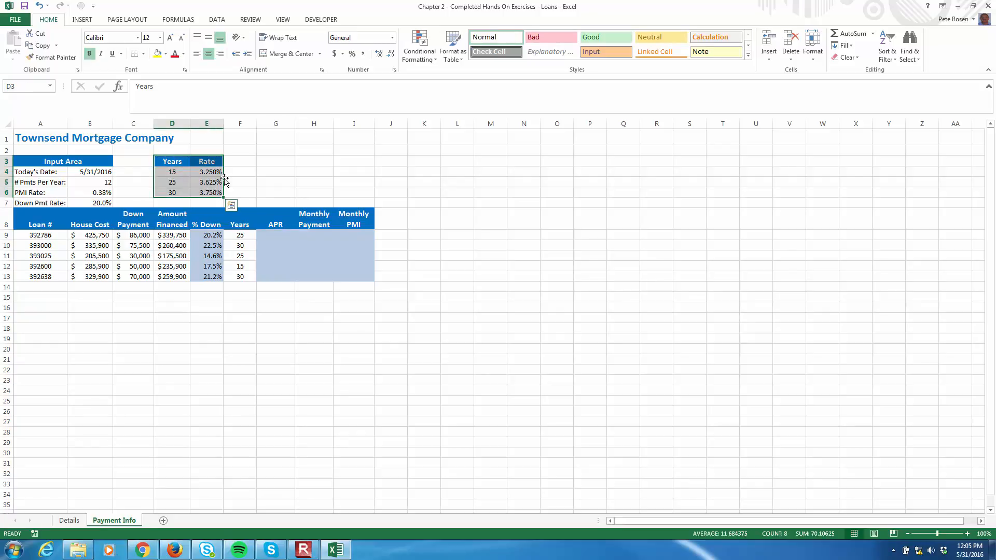
left_click(247, 233)
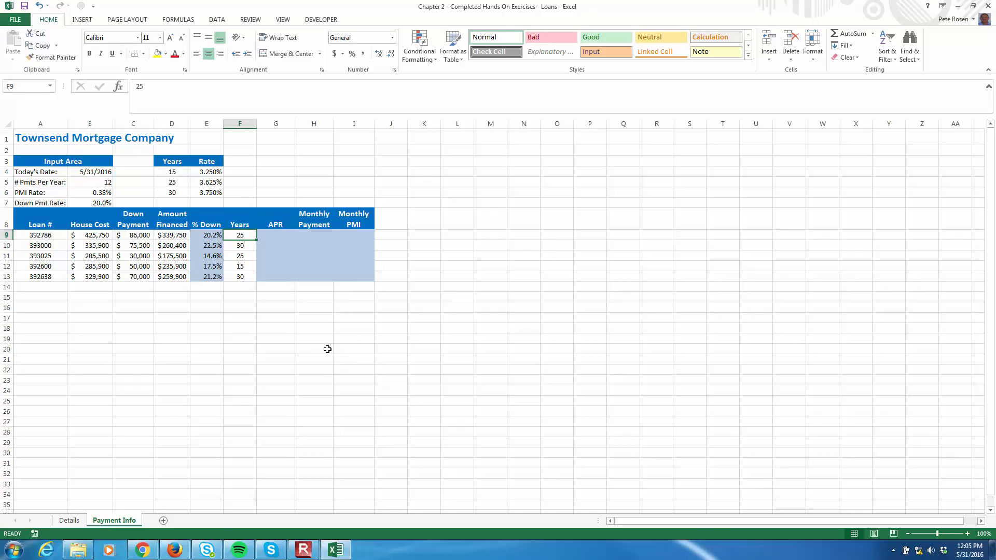
left_click(204, 184)
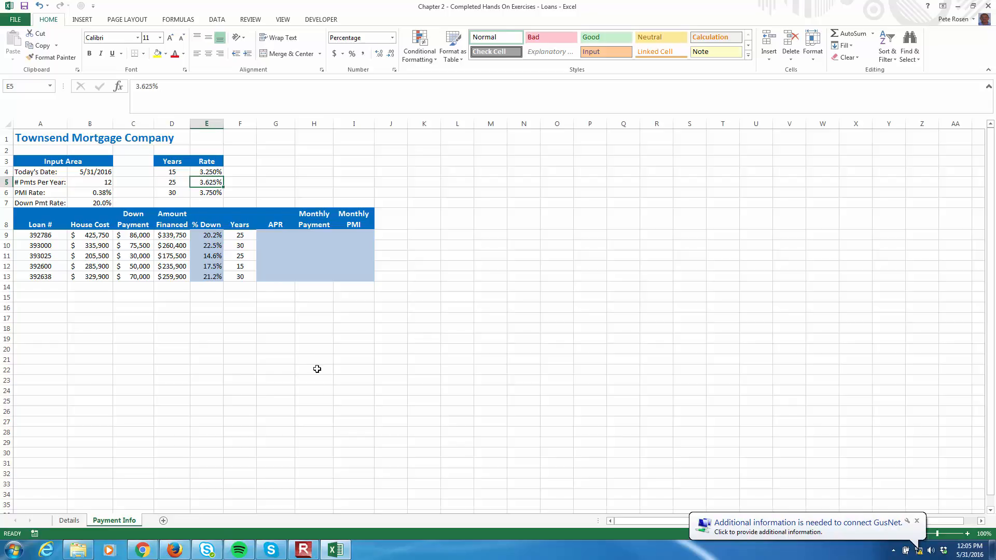
left_click(244, 248)
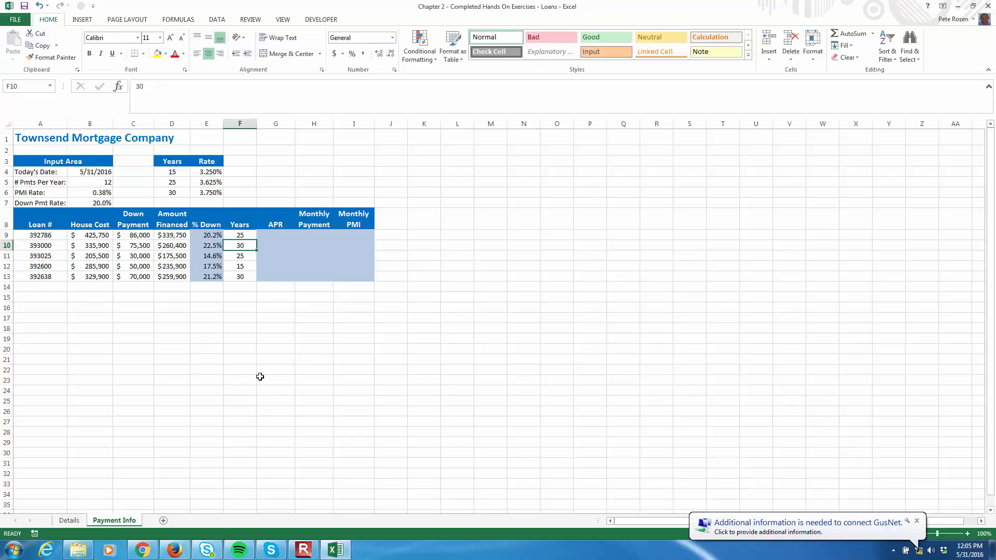
left_click(209, 193)
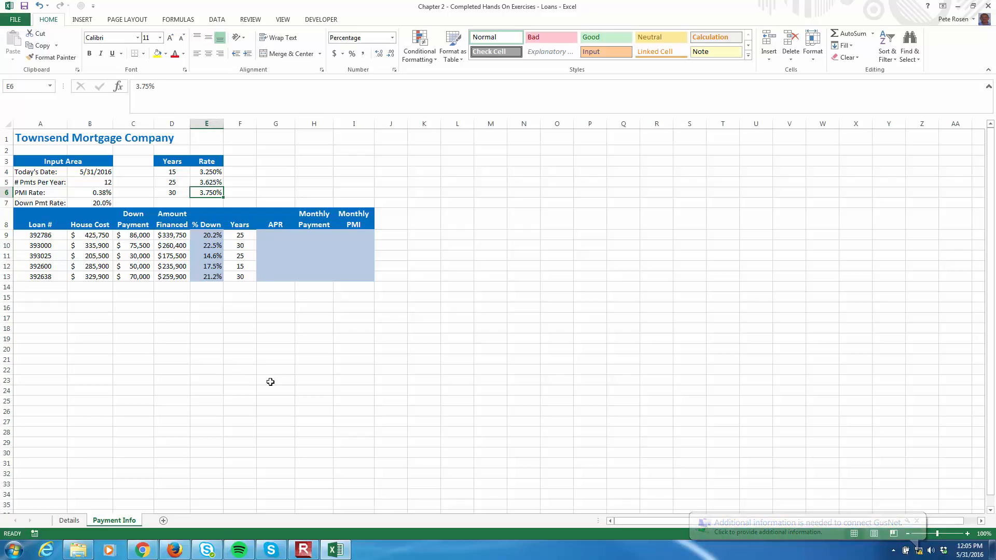
left_click(247, 268)
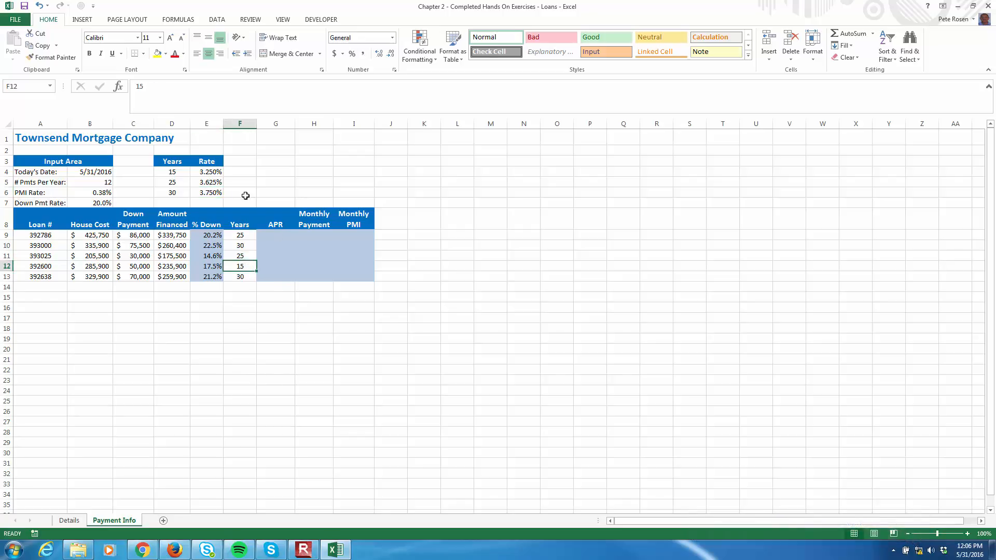
left_click(218, 173)
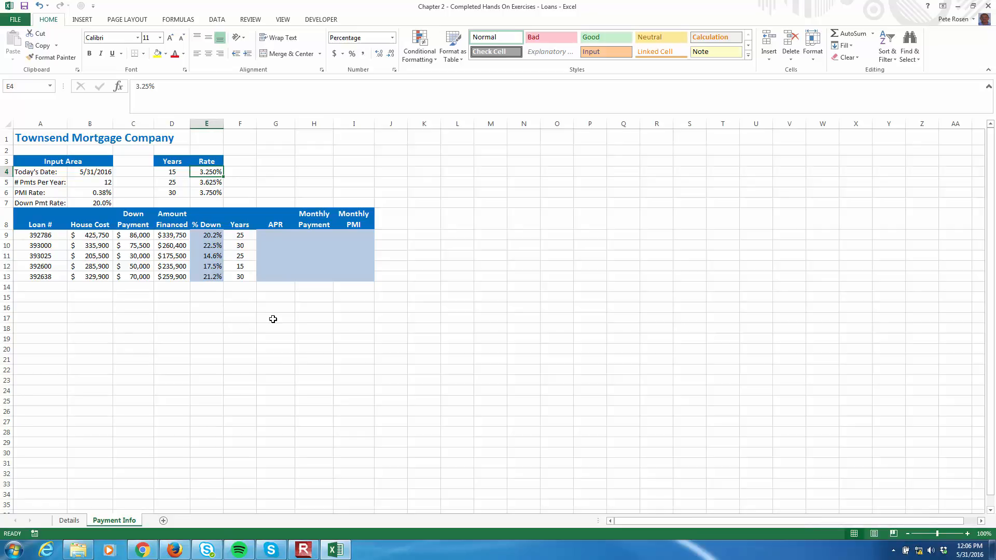
left_click(283, 235)
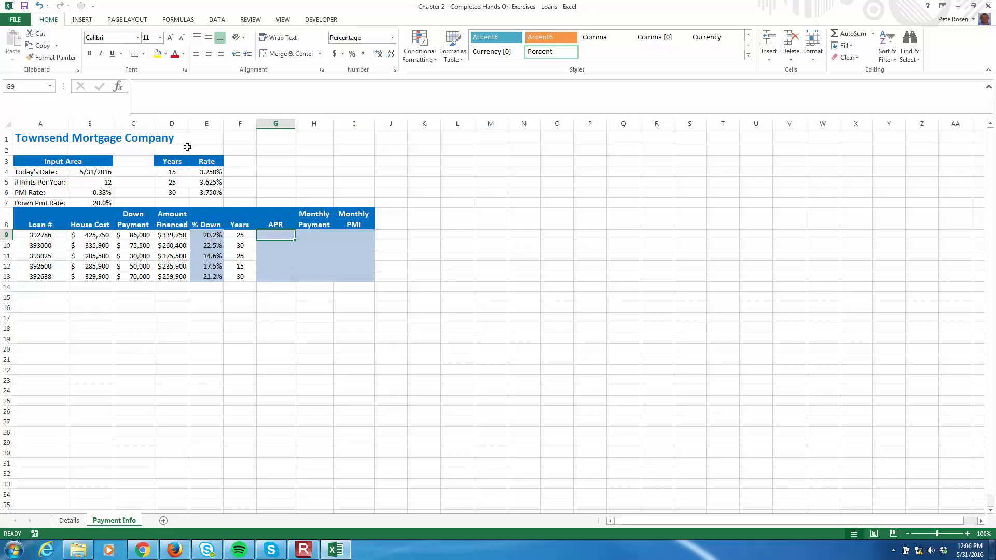
left_click_drag(176, 169, 207, 188)
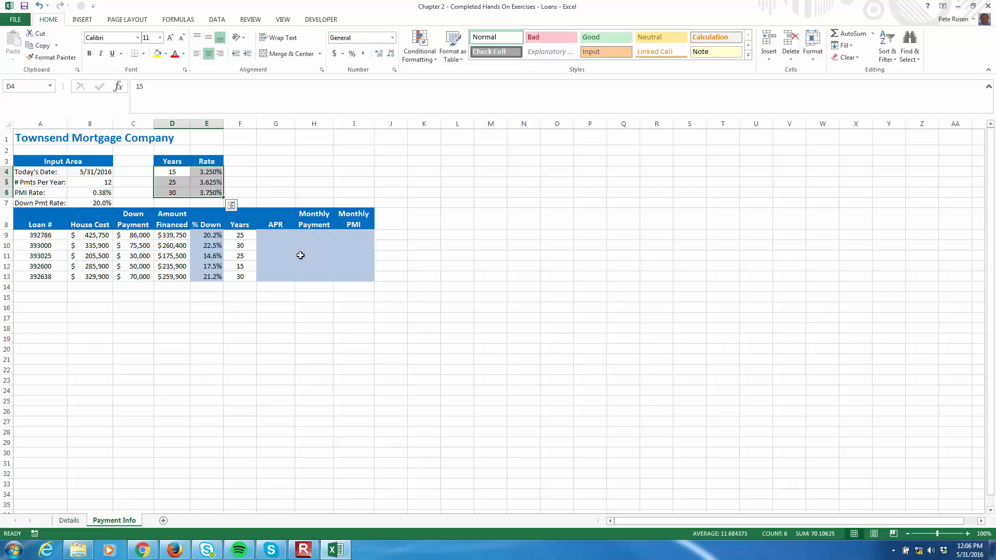
left_click(214, 171)
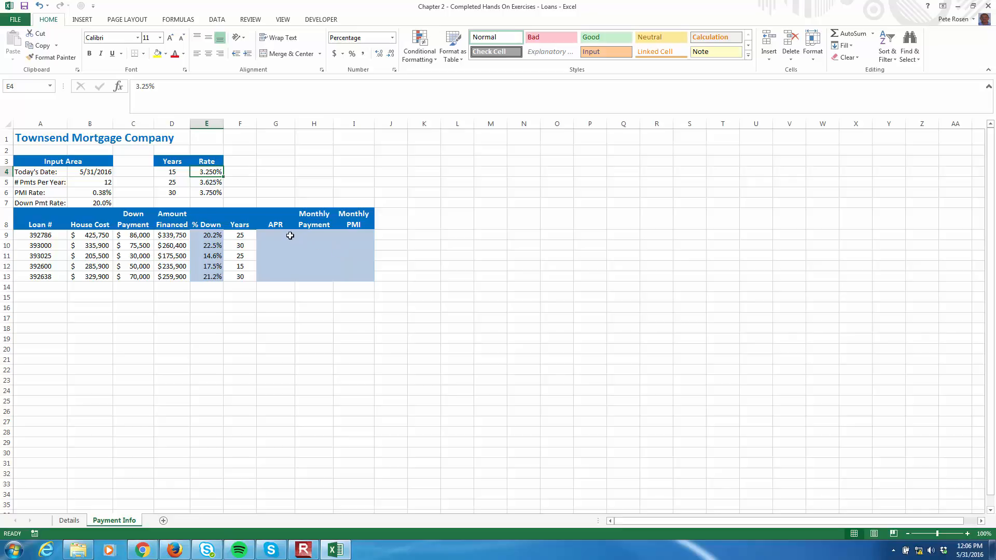
- Insert the VLOOKUP function from the Lookup & Reference category into the first loan's APR cell, G9
left_click(289, 236)
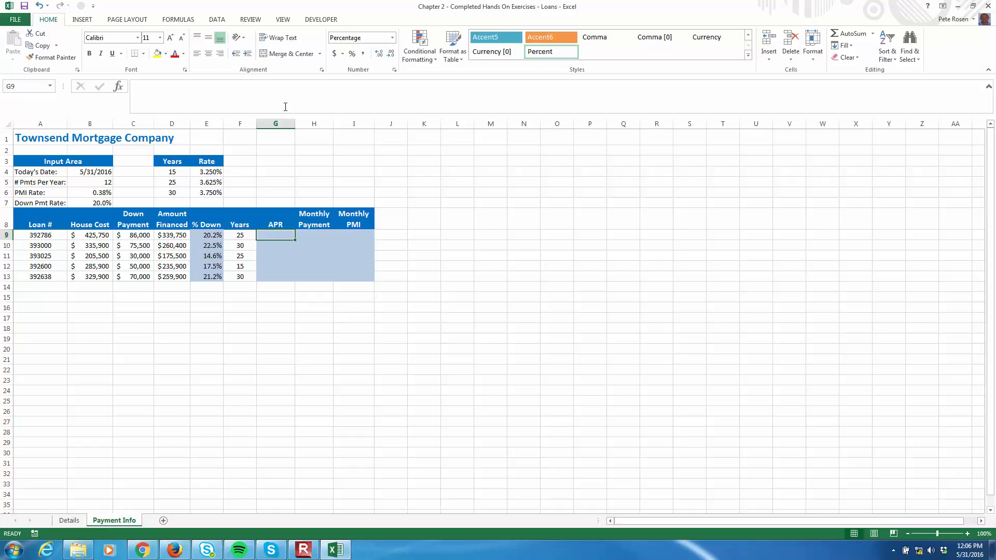
left_click(118, 87)
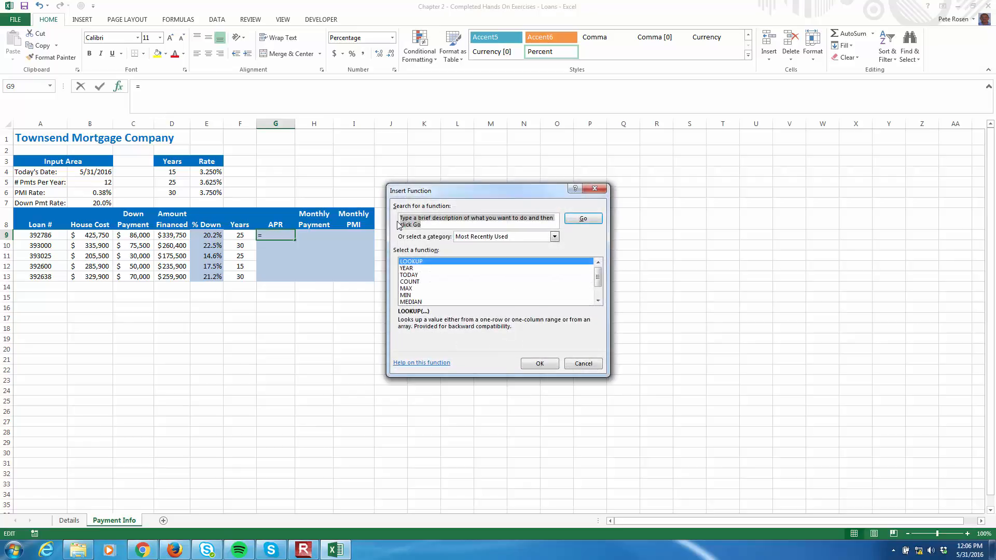
type("VLOOKUP")
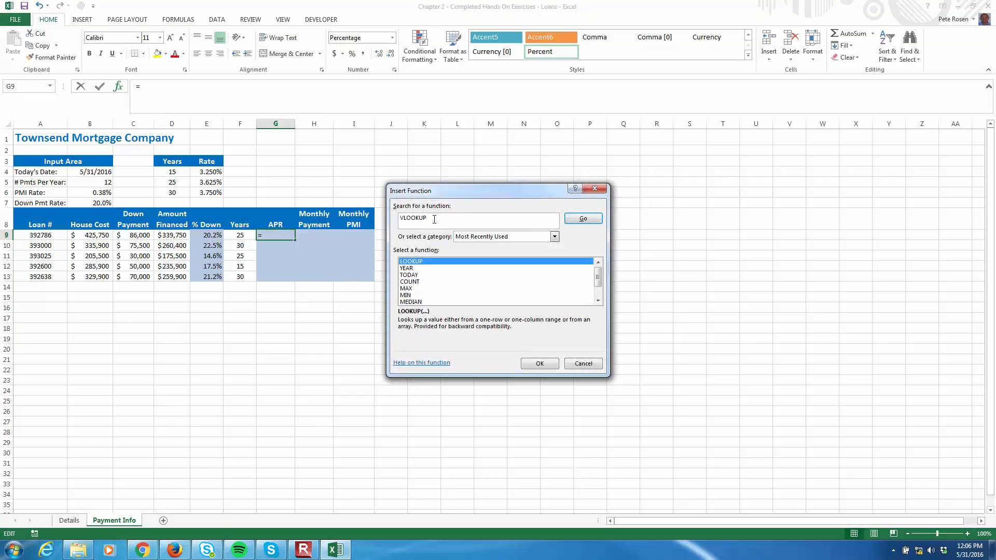
left_click(554, 237)
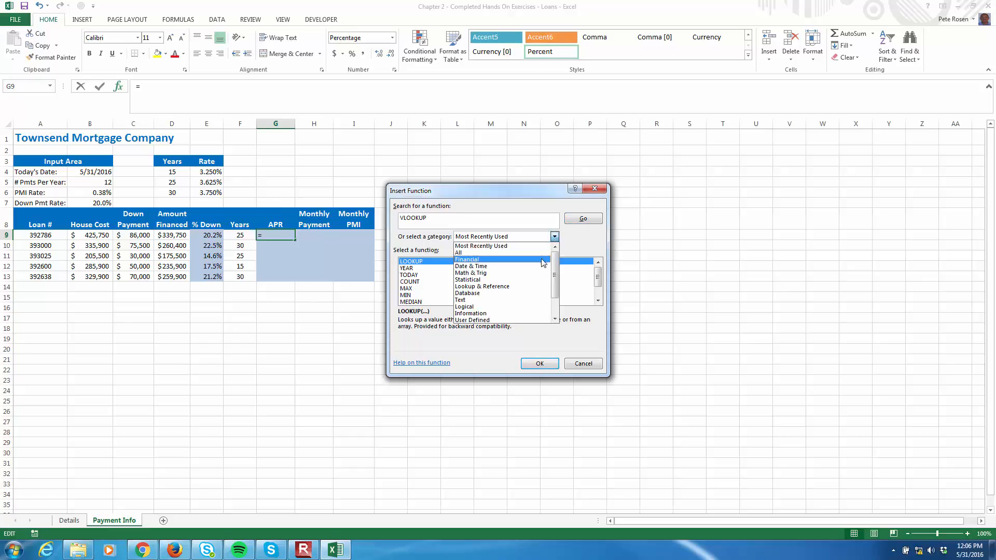
left_click(512, 287)
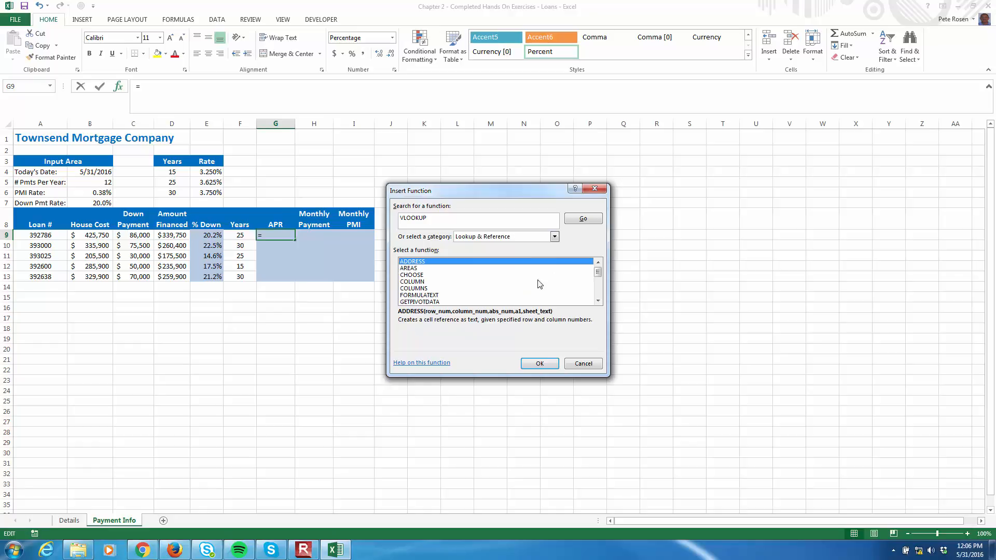
left_click_drag(598, 274, 598, 279)
left_click(421, 282)
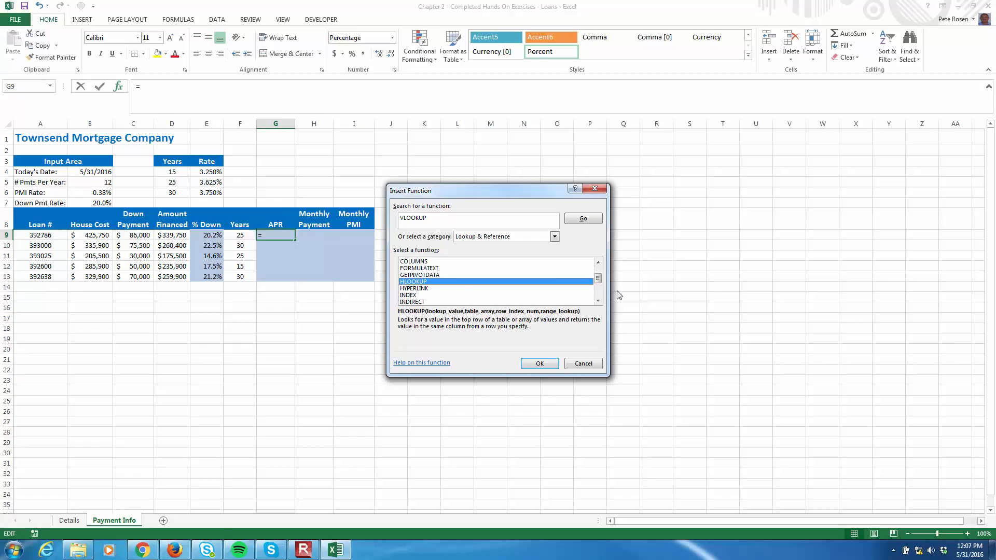
left_click_drag(597, 282, 598, 292)
left_click(420, 282)
left_click(487, 302)
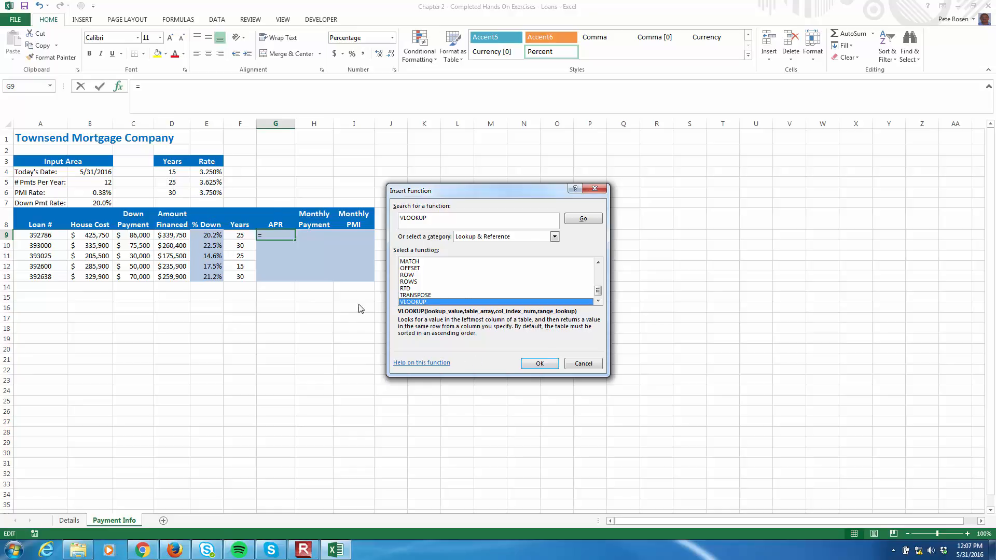
left_click(536, 364)
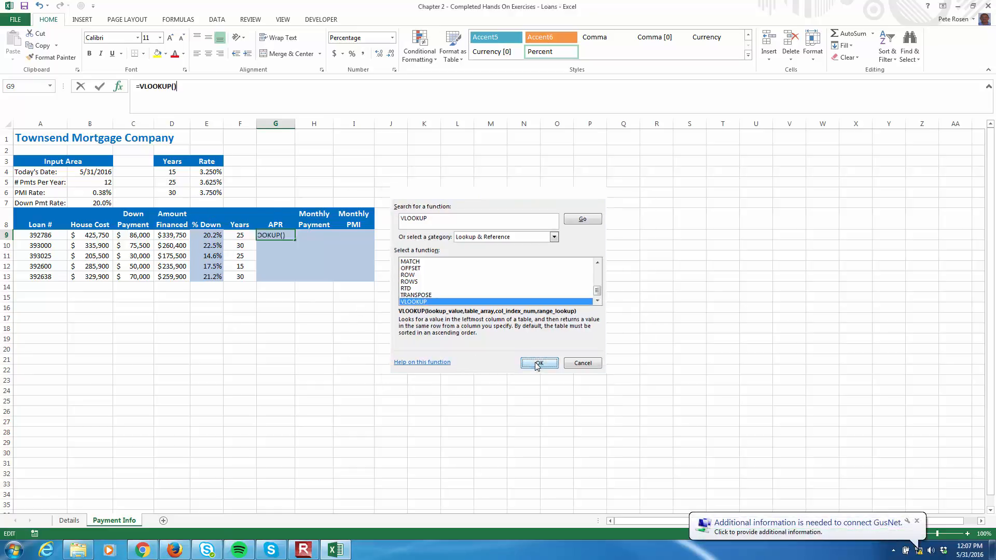
- Move the VLOOKUP arguments dialog clear of the data and read the descriptions of its lookup value, table array and column index arguments
left_click_drag(428, 204, 499, 170)
left_click(505, 219)
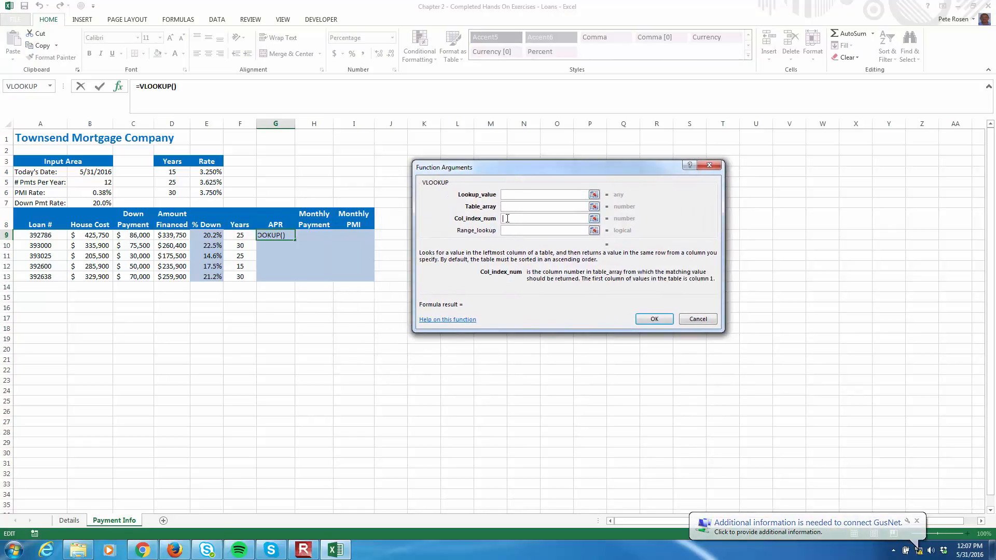
left_click(507, 197)
left_click(507, 207)
left_click(507, 219)
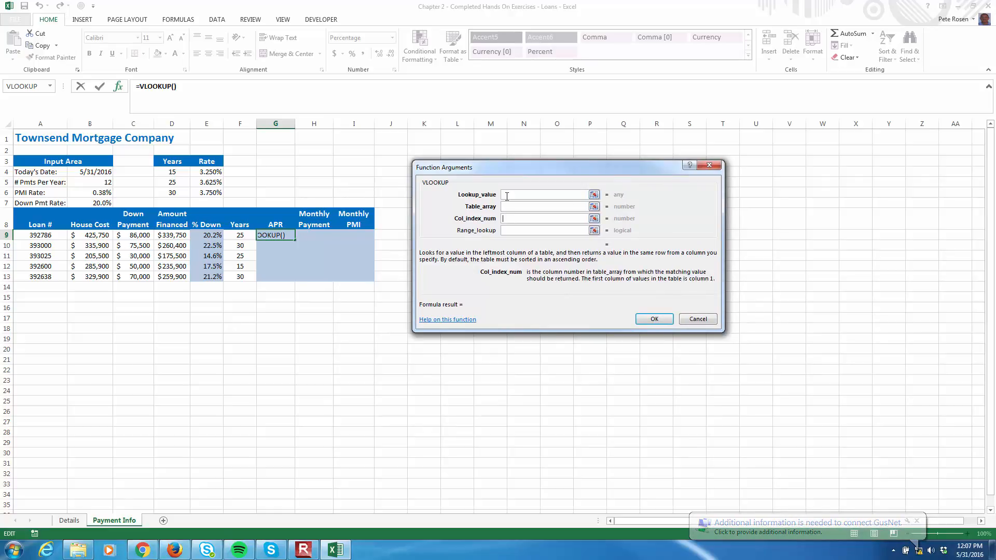
left_click(506, 198)
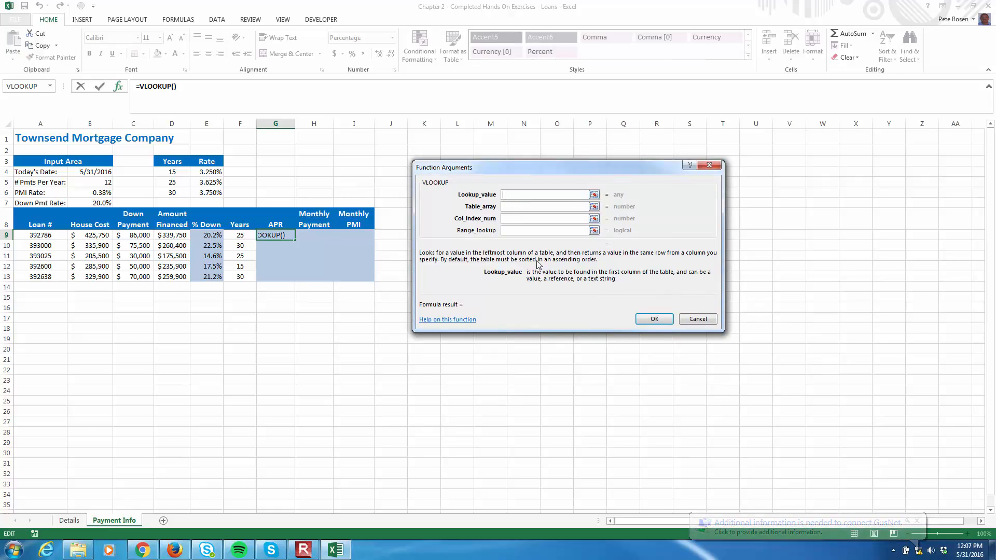
left_click(511, 207)
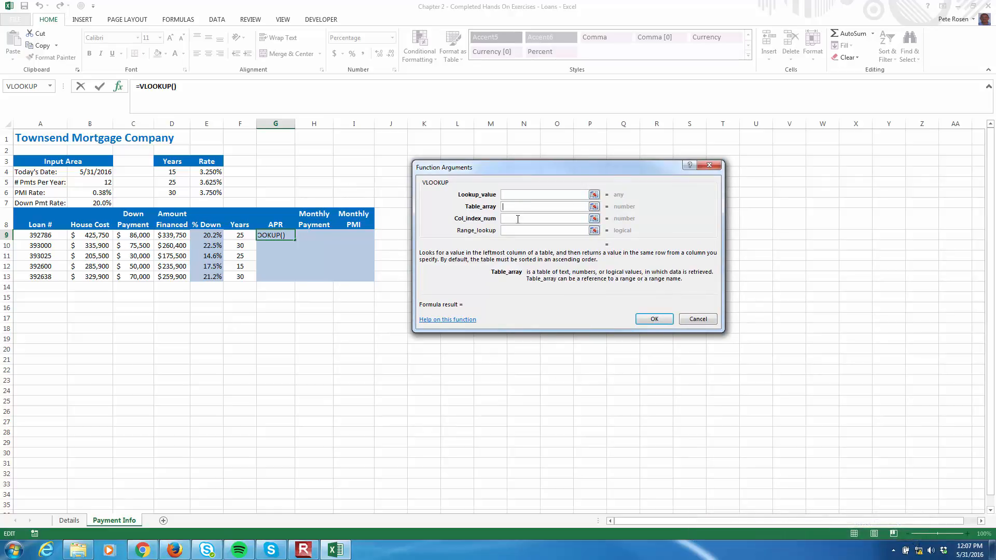
left_click(518, 218)
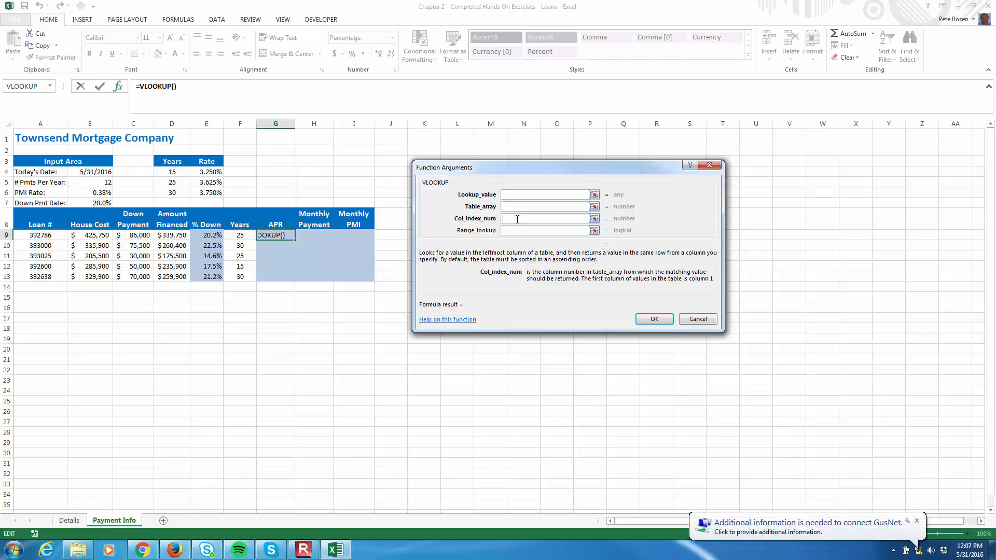
- Set the VLOOKUP lookup value to F9 and the table array to the absolute range $D$4:$E$6
left_click(520, 195)
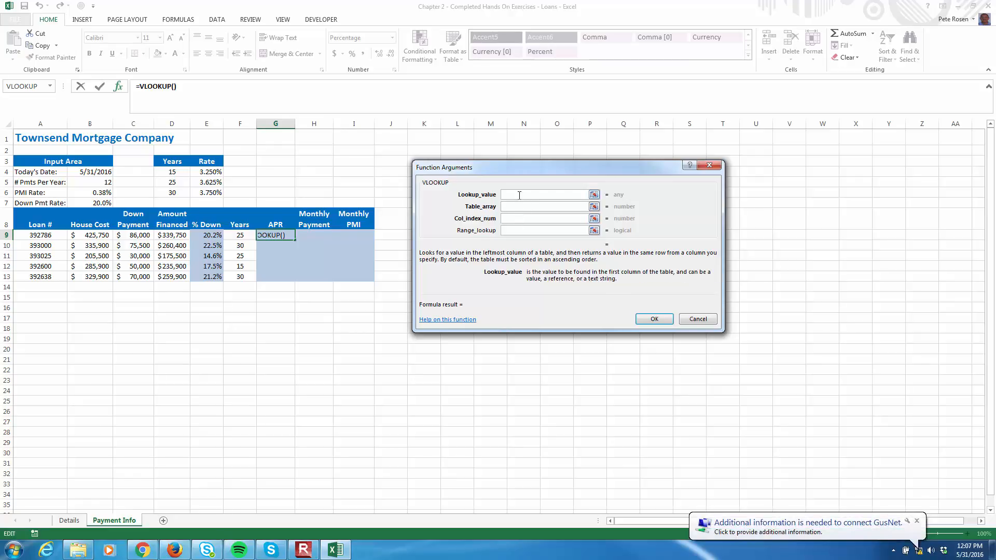
left_click(235, 235)
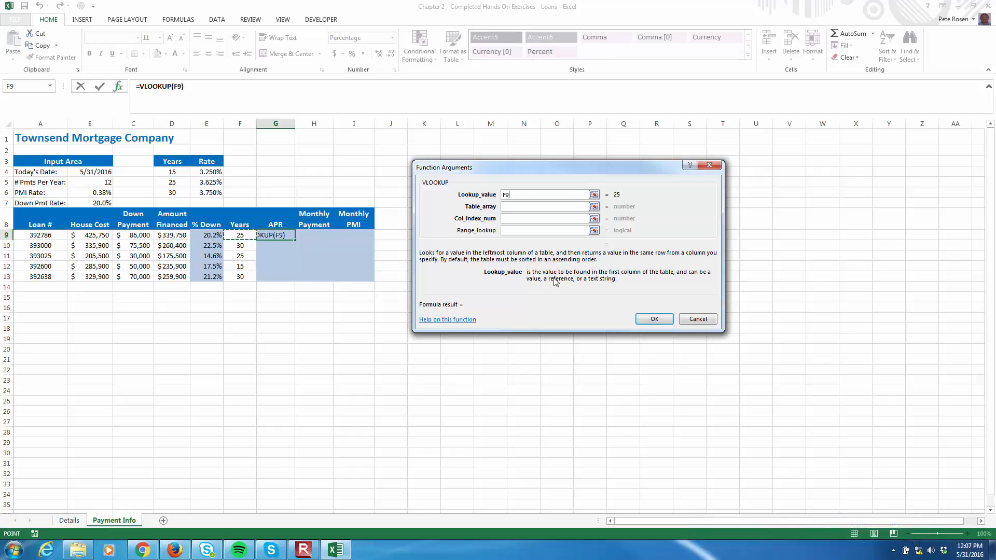
left_click(524, 207)
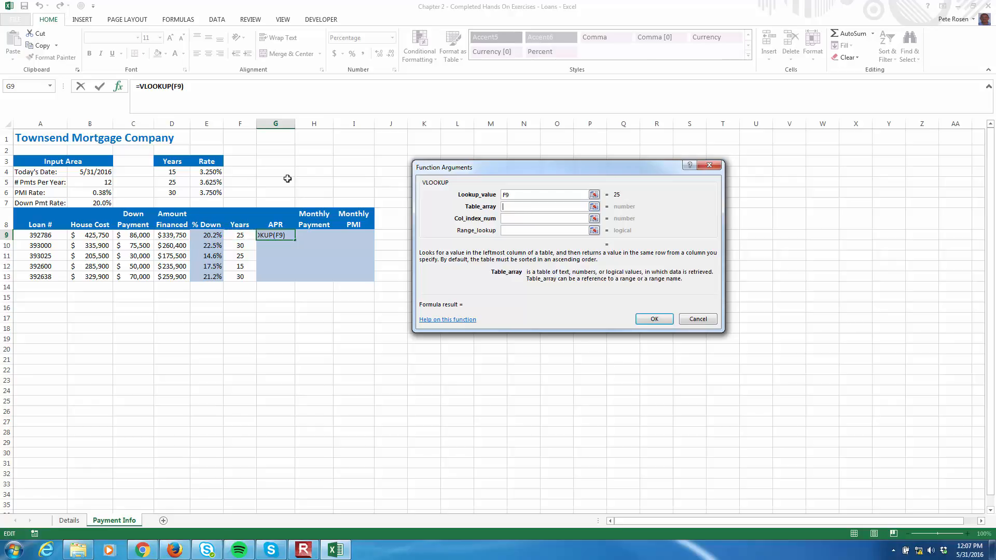
left_click_drag(175, 171, 206, 194)
left_click_drag(519, 206, 490, 213)
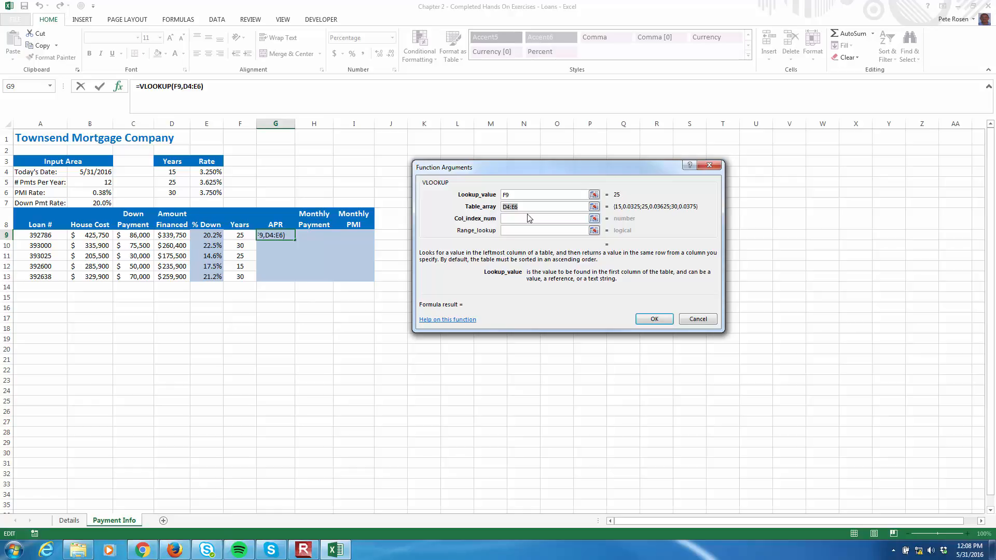
key("F4")
- Set the VLOOKUP column index number to 2 and enter the finished formula in G9
left_click(532, 219)
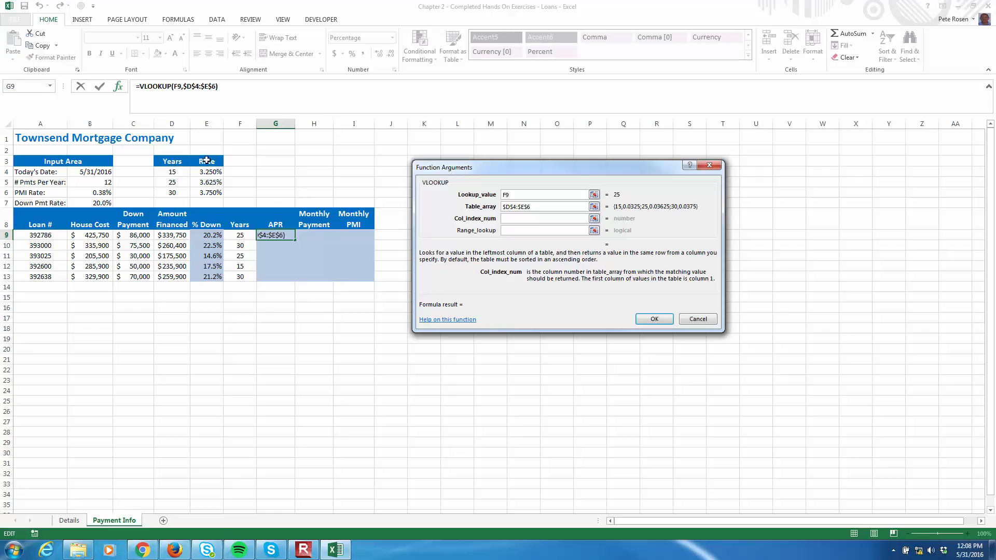
left_click(172, 170)
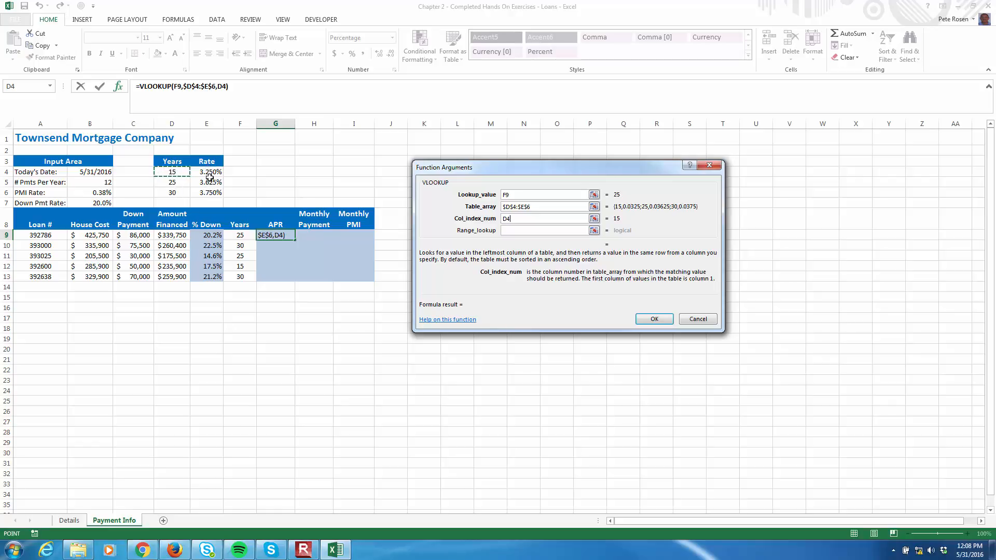
double_click(507, 219)
type("2")
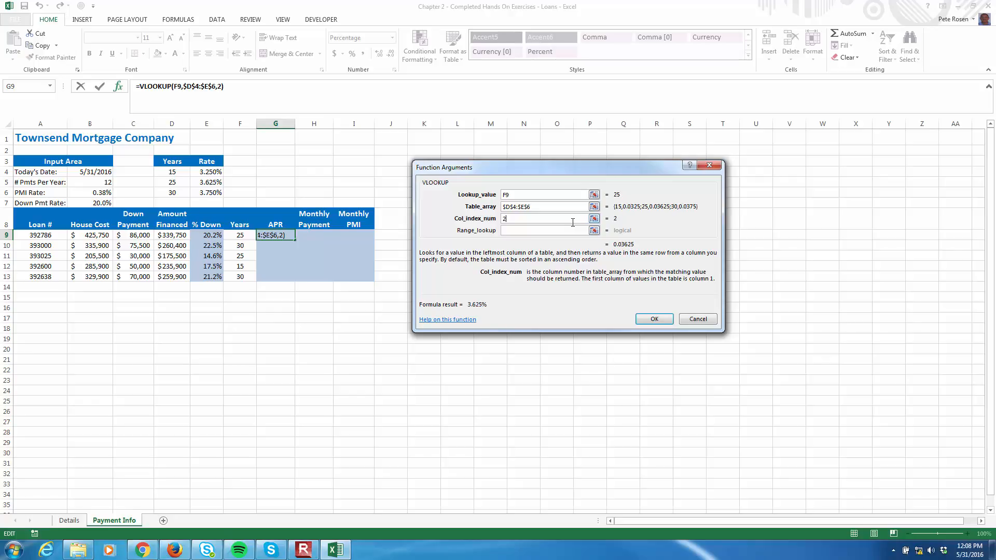
key("BackSpace")
type("1")
key("BackSpace")
type("2")
left_click(654, 319)
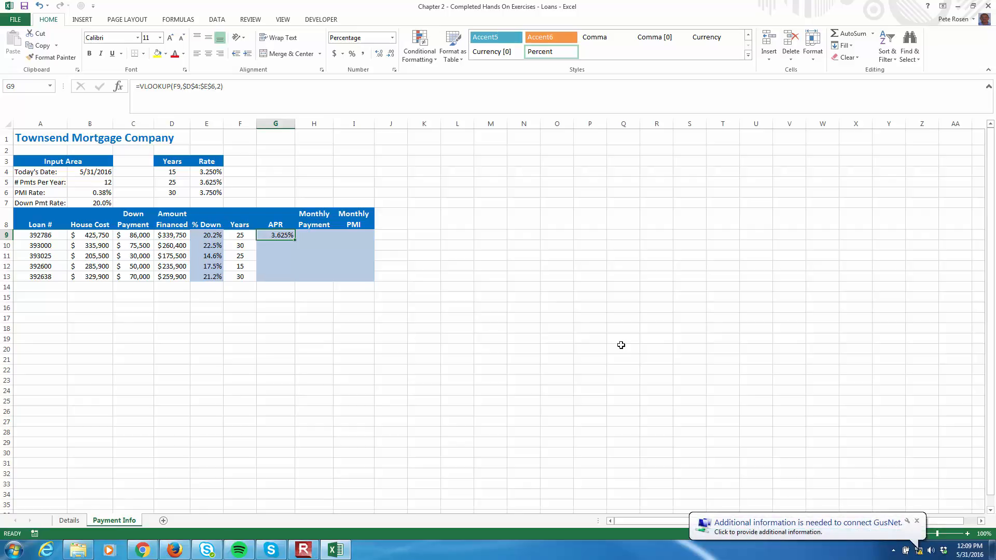
- Check the first loan's APR against the 25-year row of the rate table and copy the formula from G9 down to G13
left_click(244, 236)
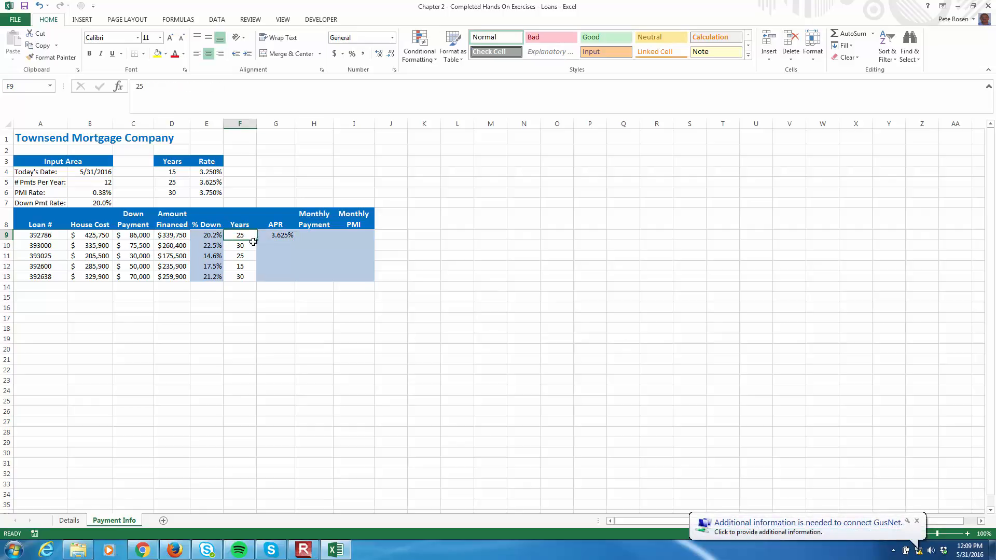
left_click(173, 184)
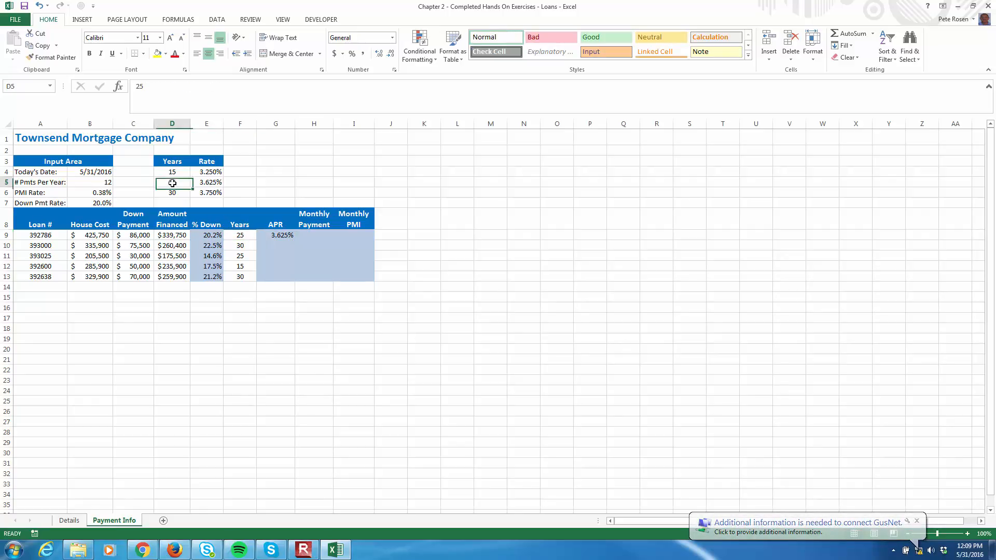
left_click(220, 186)
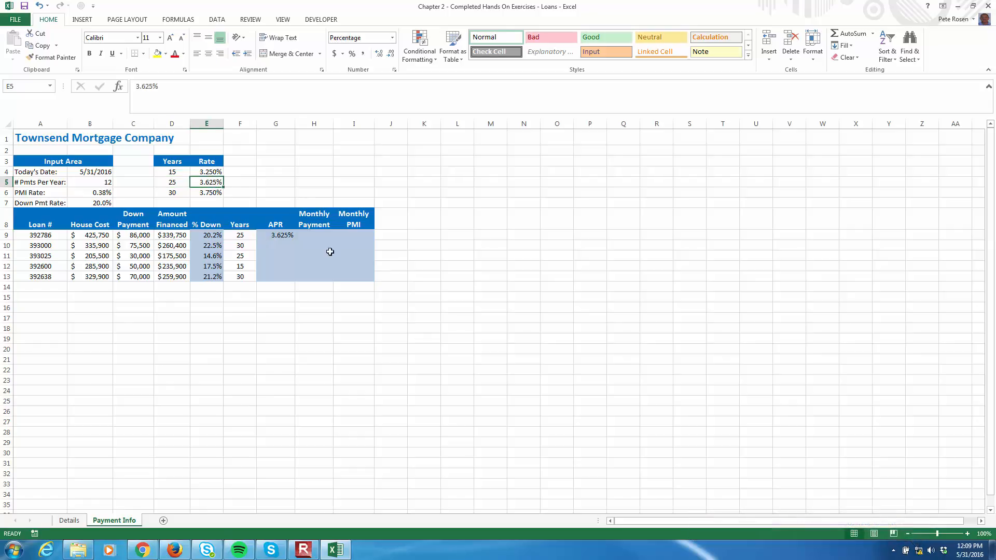
left_click(289, 237)
left_click_drag(298, 242, 294, 280)
left_click(525, 308)
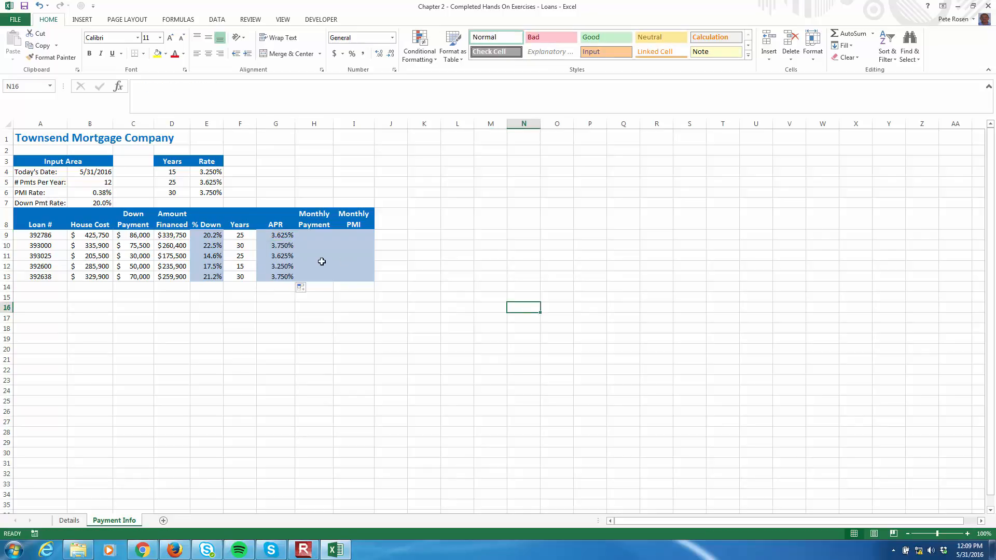
- Compare the APRs in G13 and G12 with their loan terms and the matching rates in the rate table
left_click(247, 277)
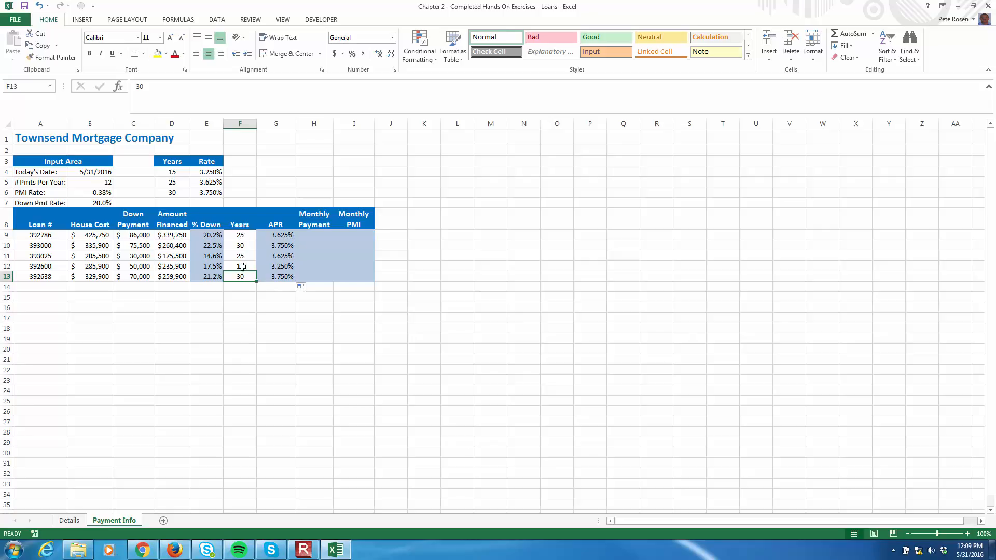
left_click(213, 193)
left_click(286, 276)
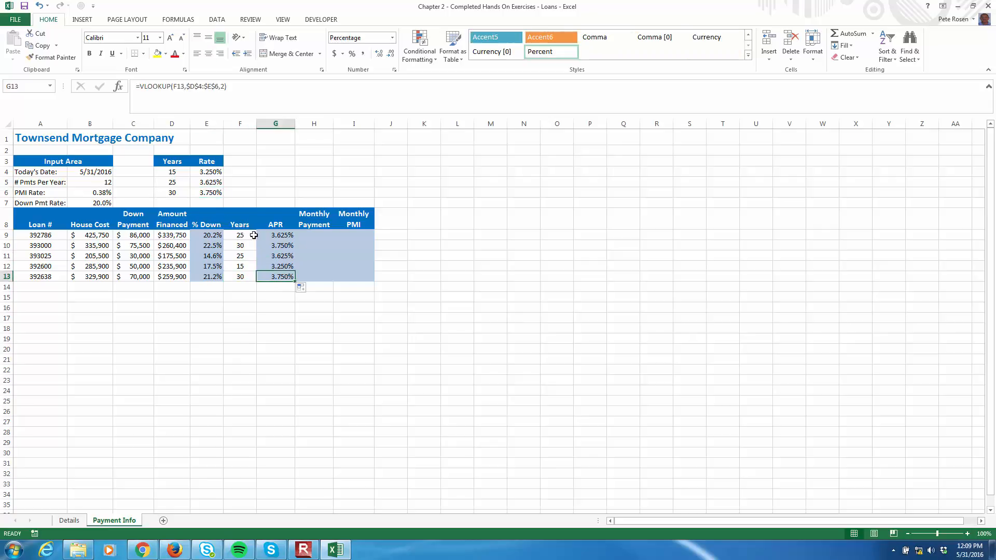
left_click(243, 268)
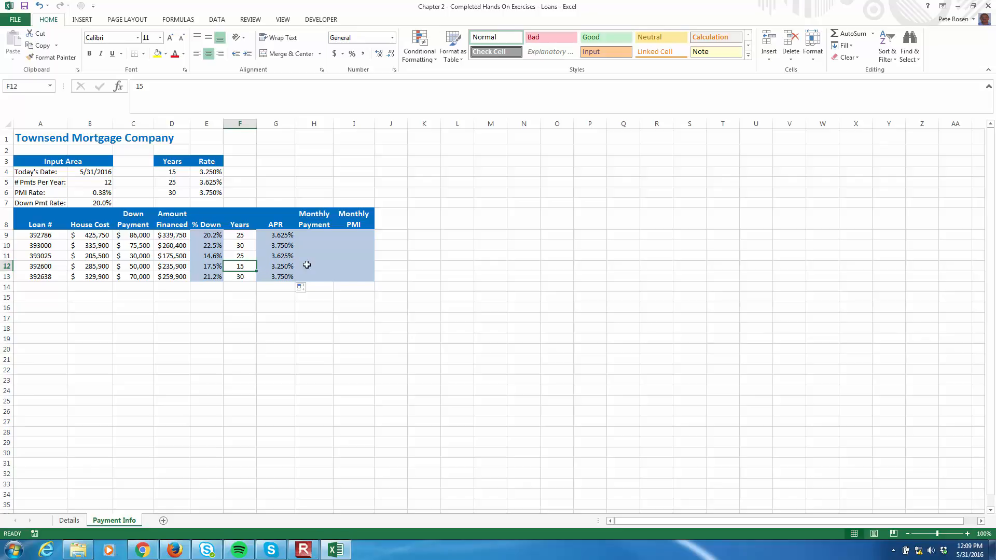
left_click(289, 267)
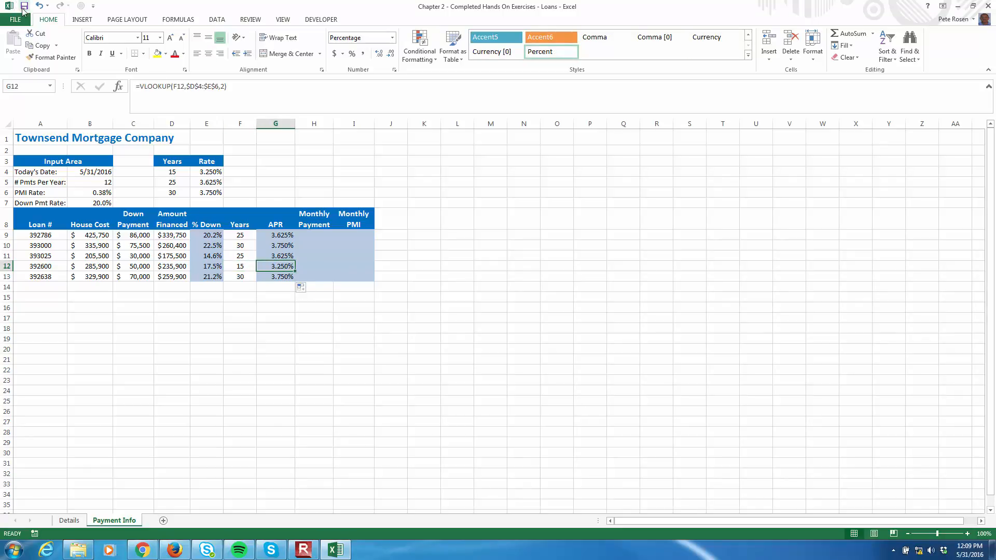
- Search for the PMT function and insert it into the first loan's Monthly Payment cell, H9
left_click(318, 238)
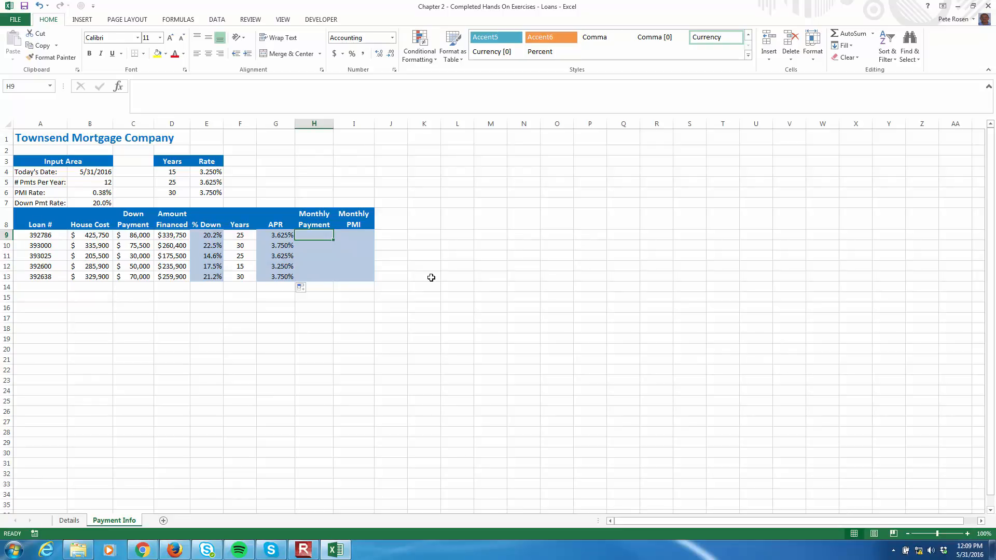
left_click(118, 87)
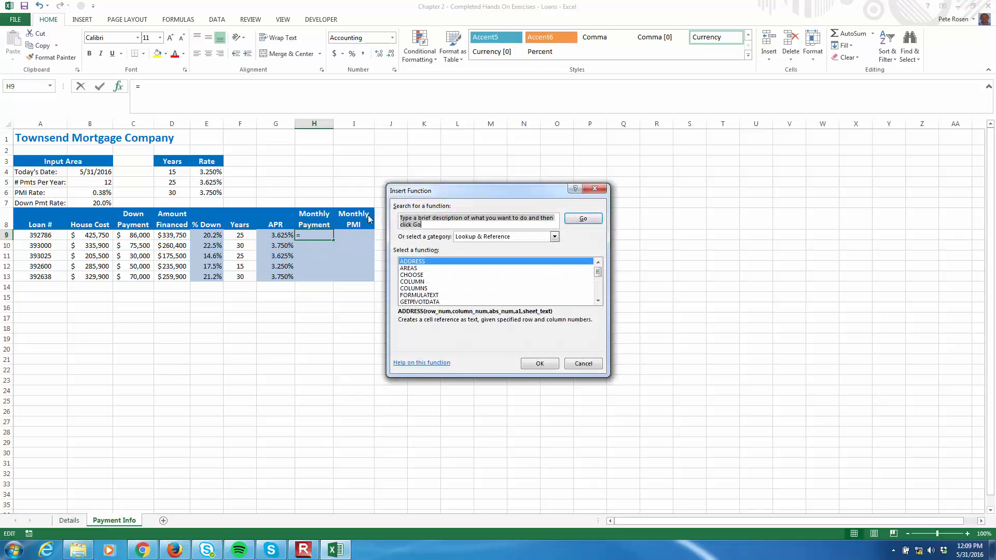
type("PMT")
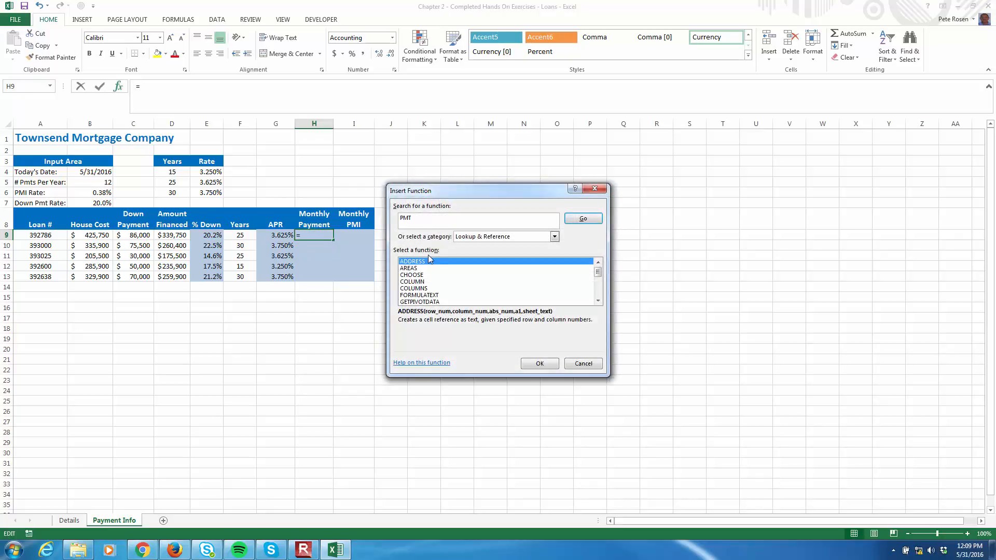
left_click(596, 217)
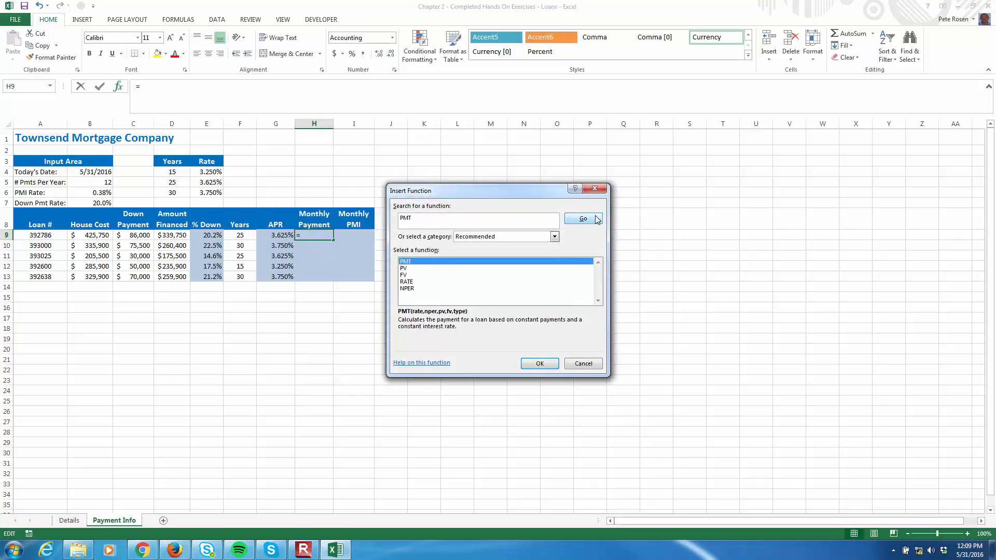
left_click(534, 364)
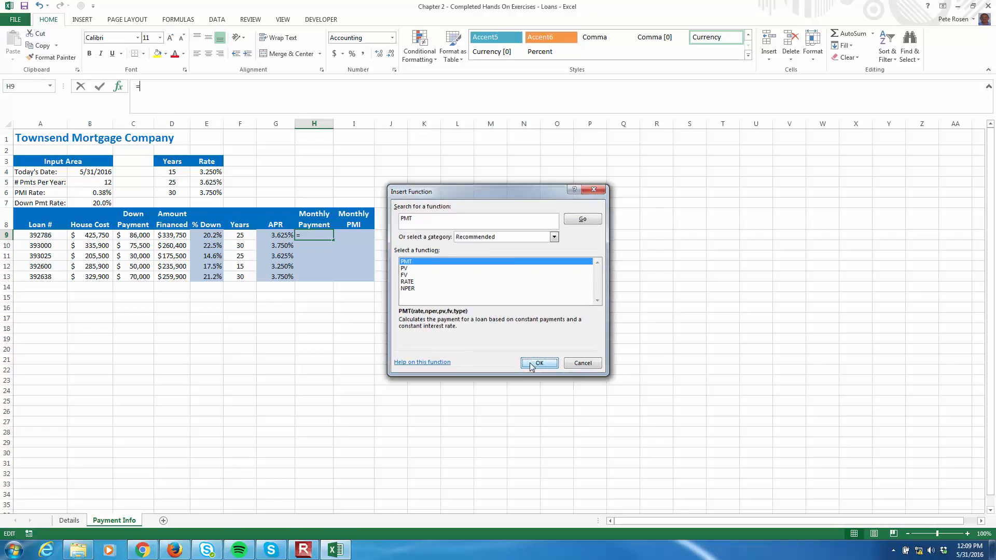
- Move the PMT arguments dialog clear of the loan data and read the descriptions of the Nper and Pv arguments
left_click_drag(475, 199, 532, 160)
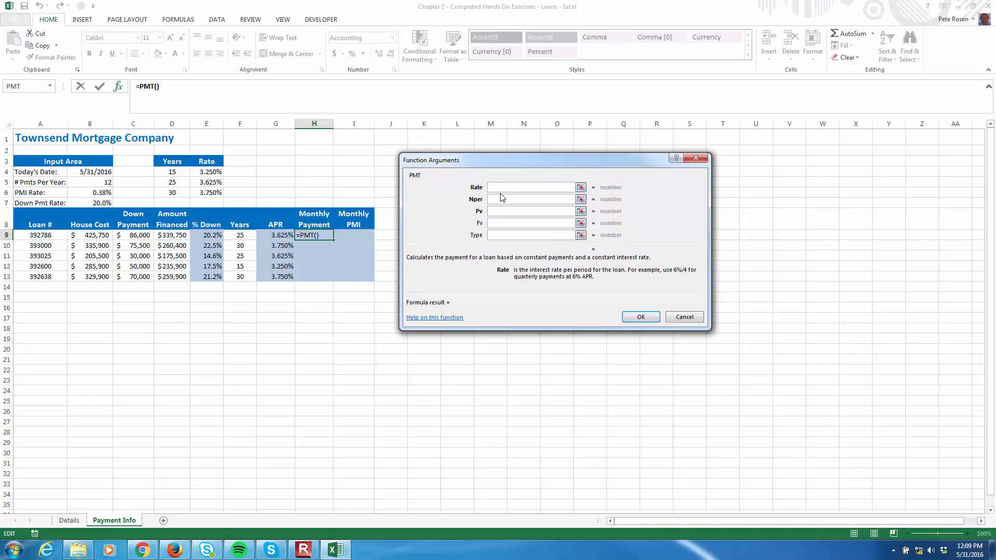
left_click(498, 201)
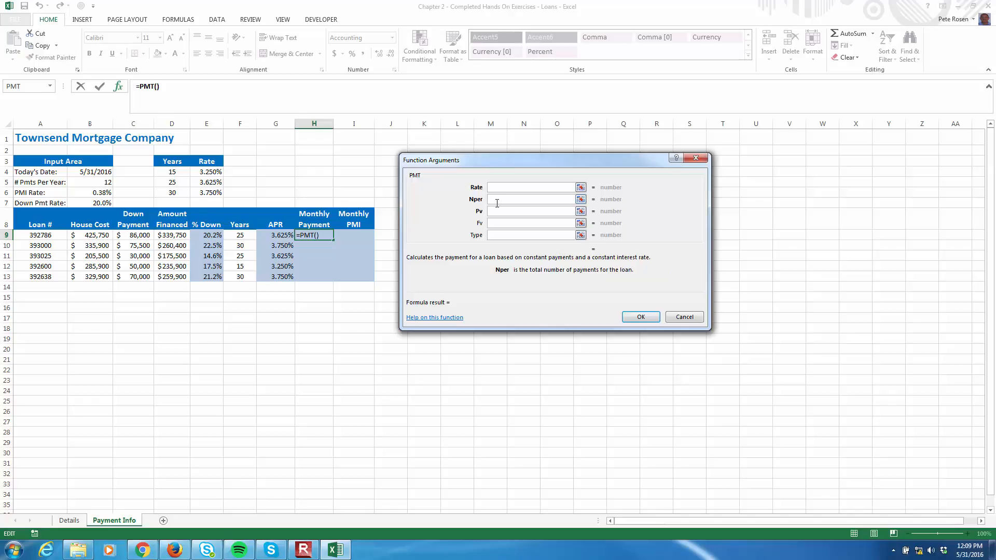
left_click(496, 210)
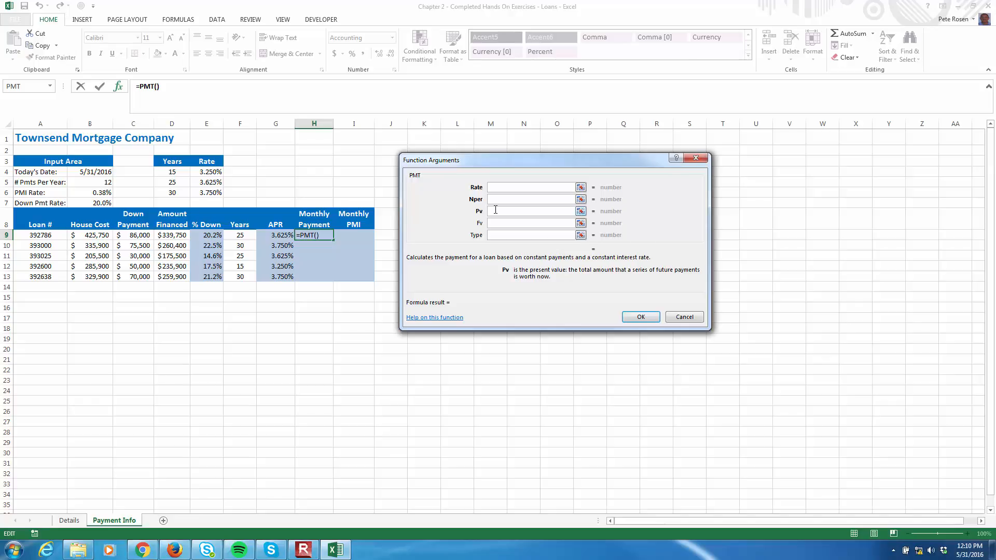
- Set the PMT rate argument to G9/$B$5, dividing the APR by the absolute payments-per-year cell
left_click(507, 187)
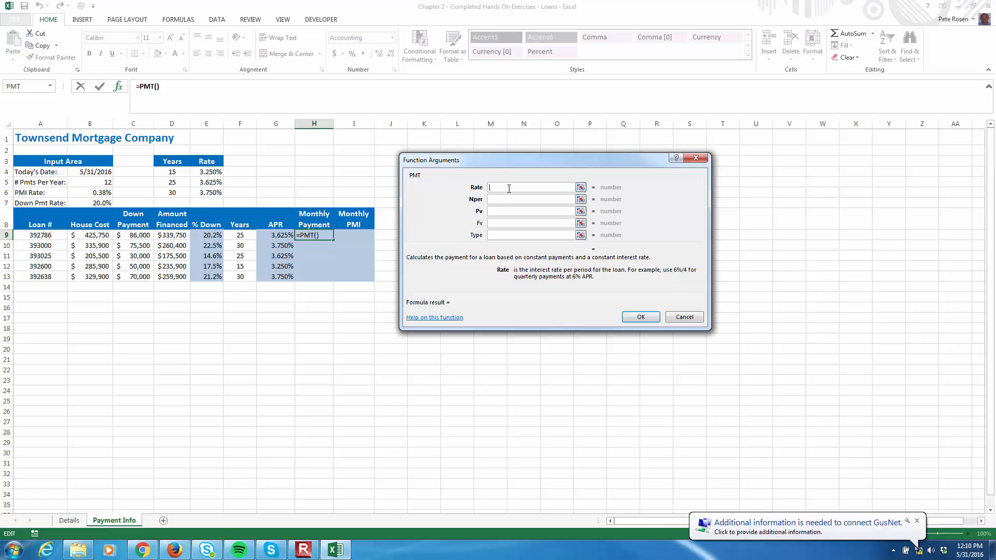
left_click(277, 235)
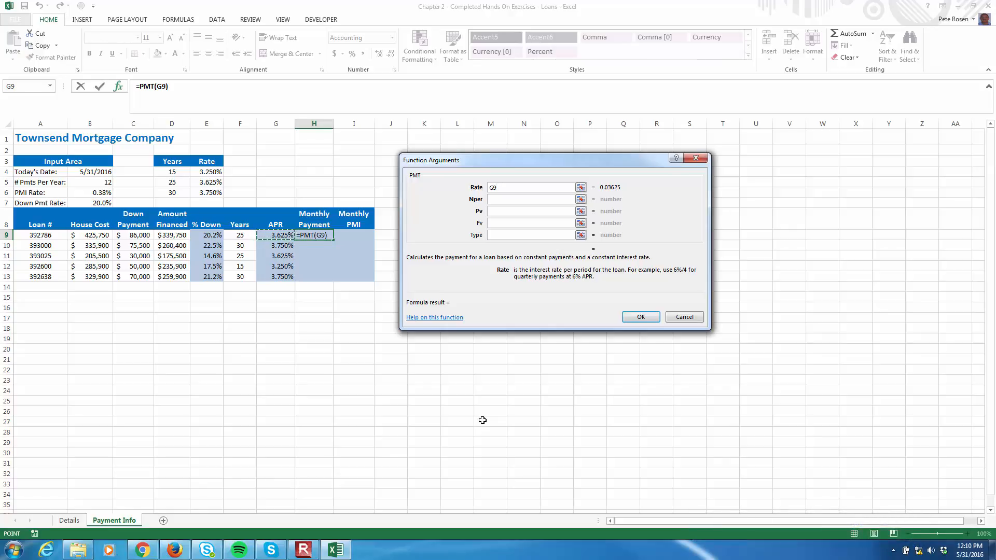
type("/")
left_click(99, 181)
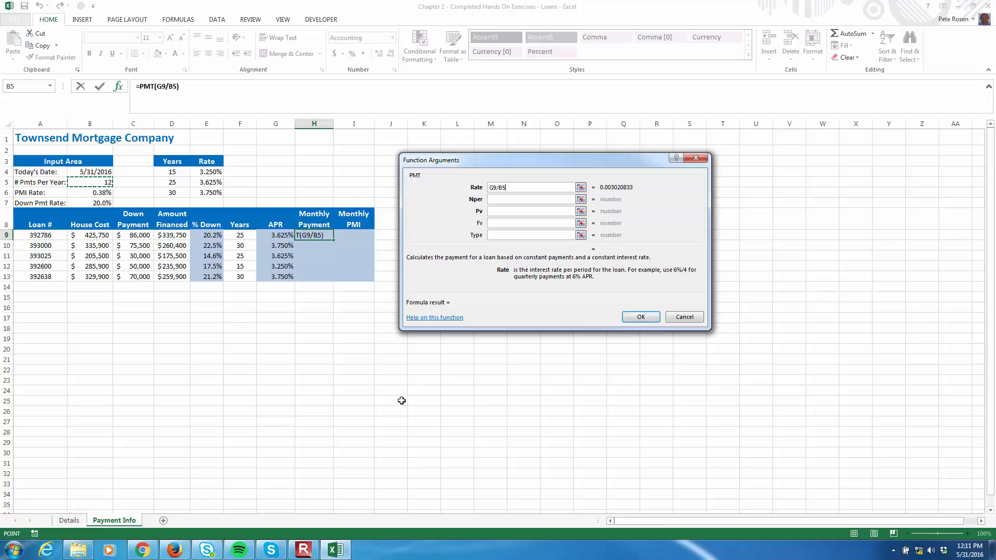
key("F4")
- Set the PMT Nper argument to F9*$B$5, multiplying the years by the absolute payments-per-year cell
left_click(498, 199)
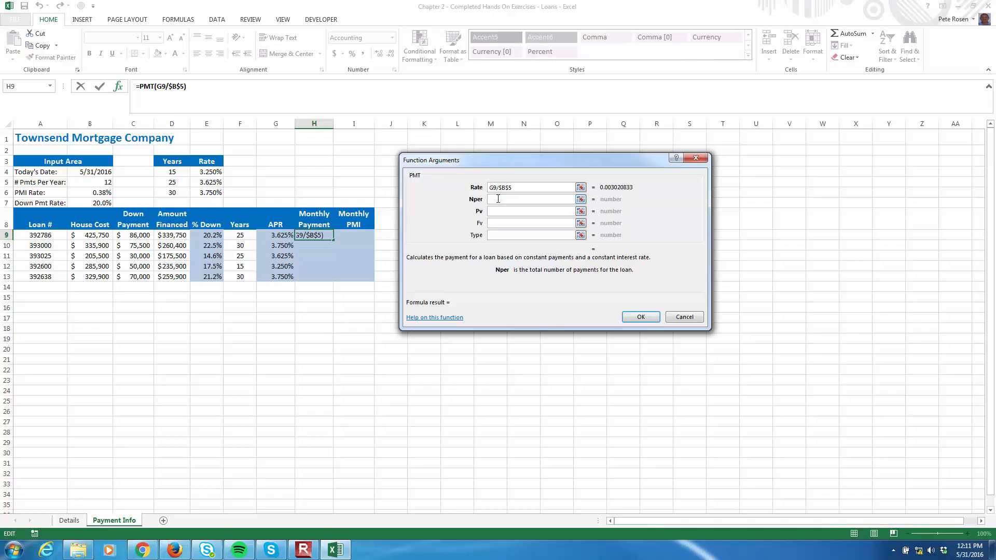
left_click(236, 237)
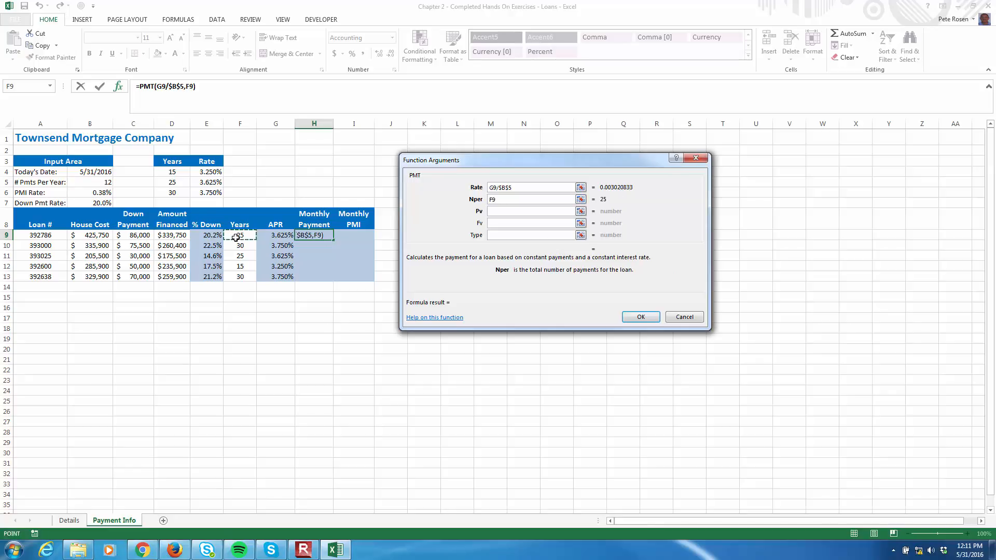
type("*")
left_click(104, 182)
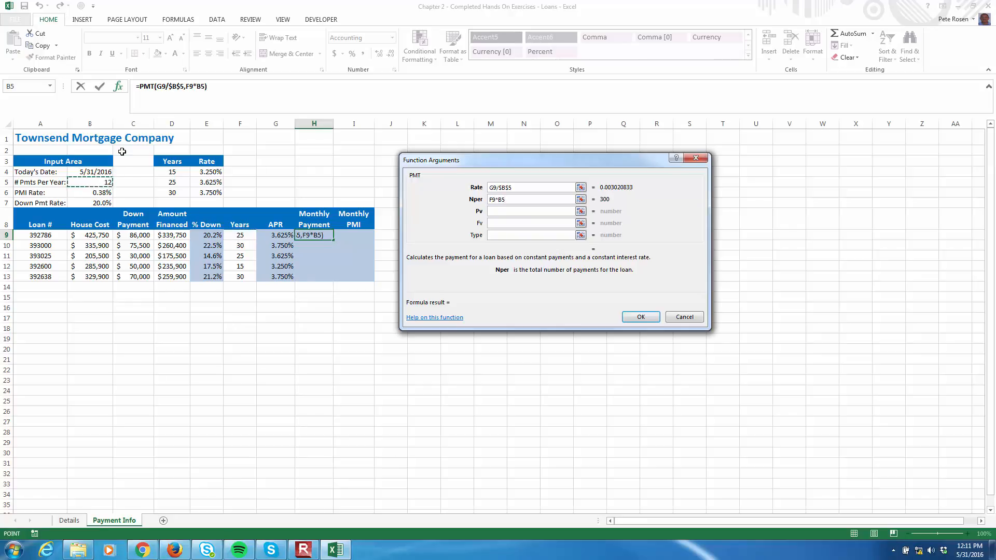
key("F4")
- Set the PMT present value to the amount financed in D9 and enter the finished formula in H9
left_click(490, 211)
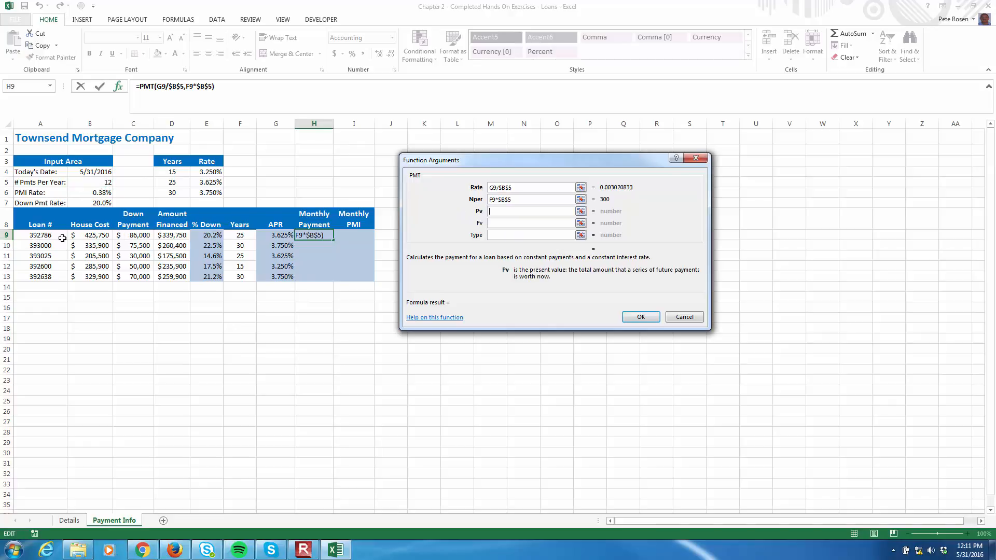
left_click(178, 234)
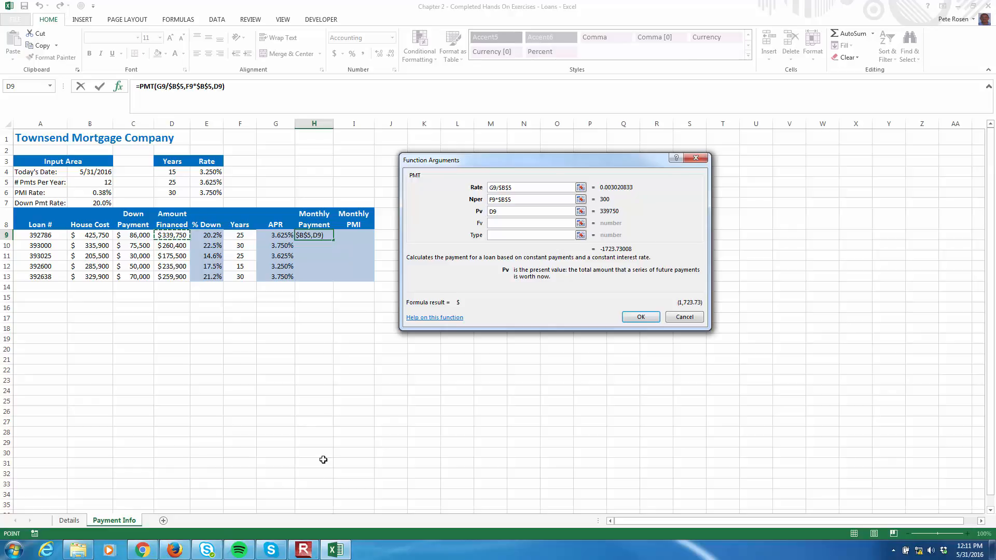
left_click(640, 317)
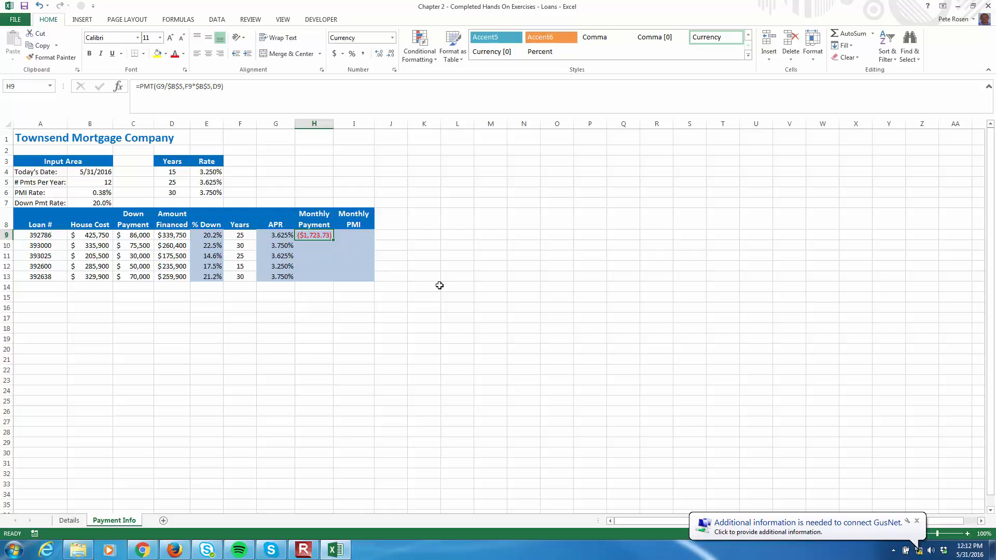
- Add a minus sign before PMT in the H9 formula and copy it down the Monthly Payment column to H13
left_click(140, 89)
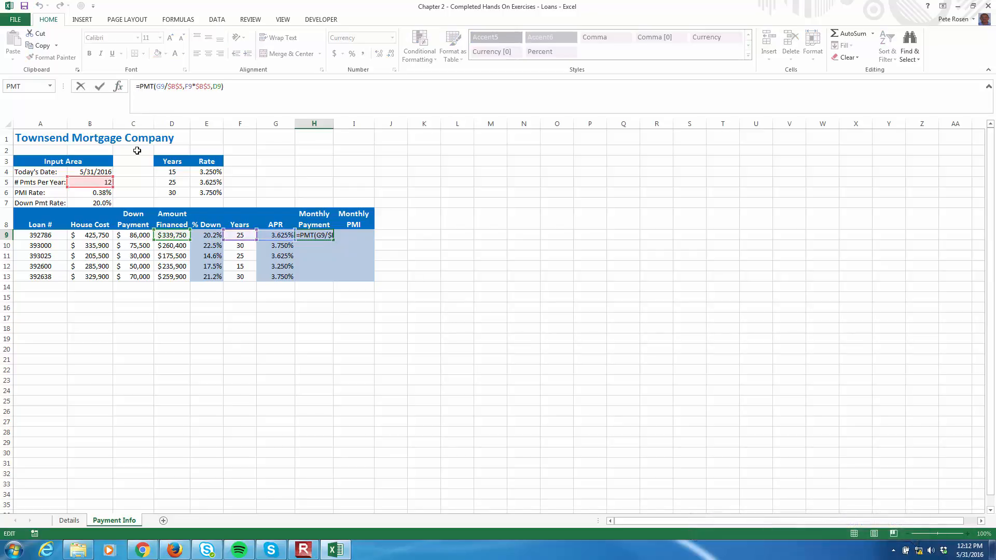
type("-")
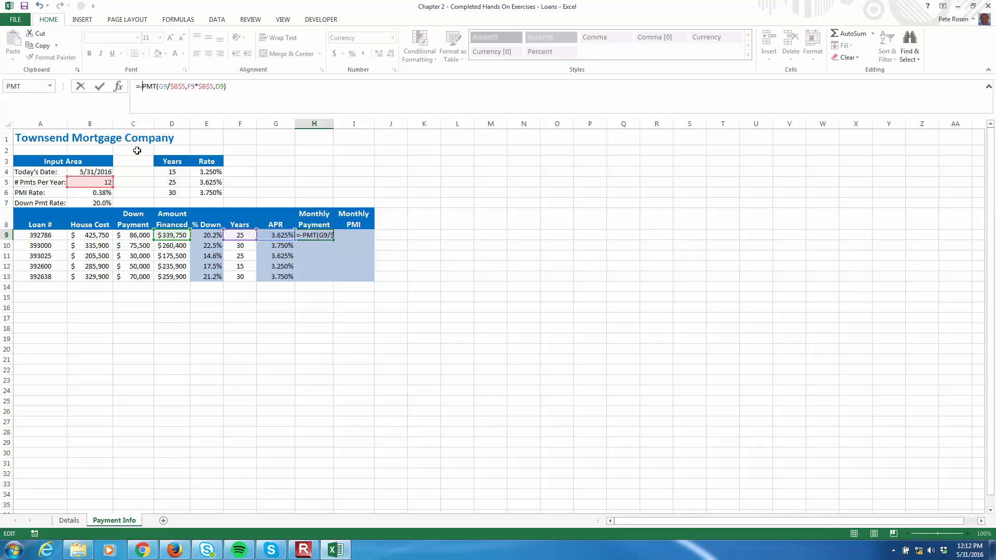
key("Return")
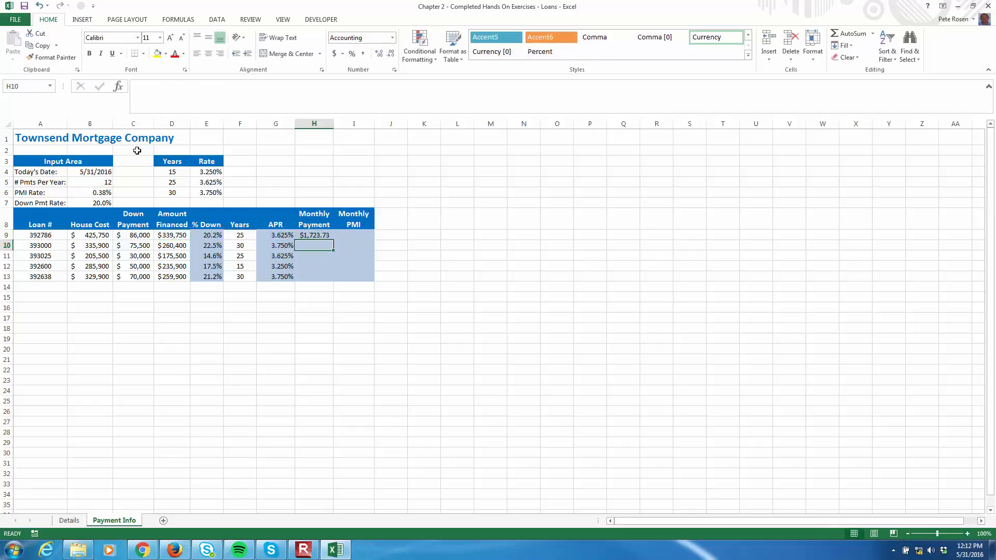
left_click(321, 234)
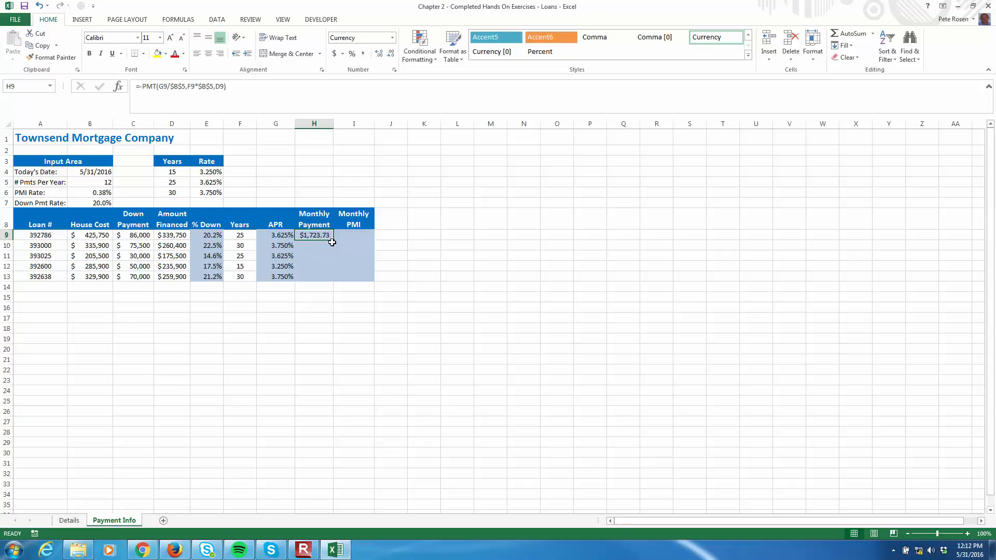
left_click_drag(333, 240, 328, 279)
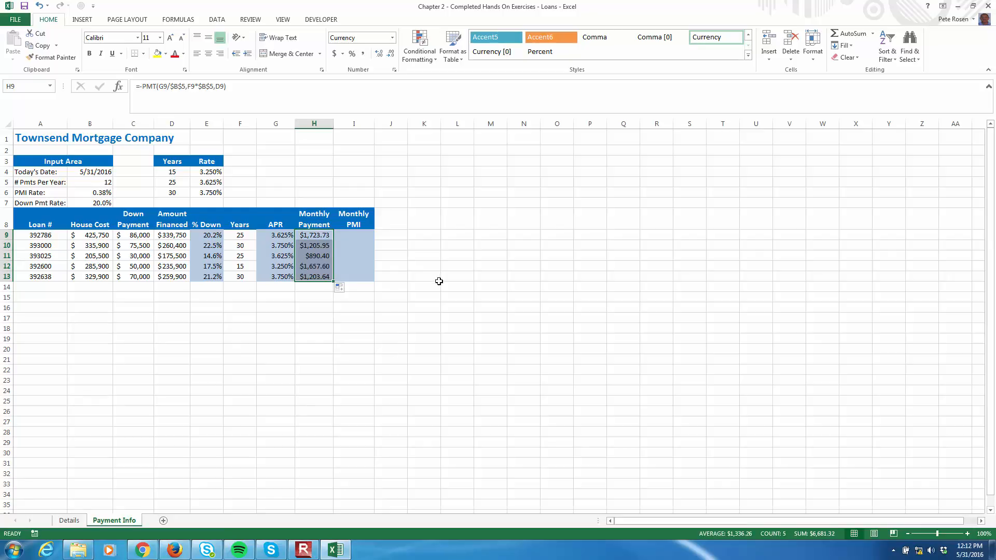
- Enter the scratch formula =25*12 in the empty cell L9 to calculate the first loan's number of payments
left_click(458, 237)
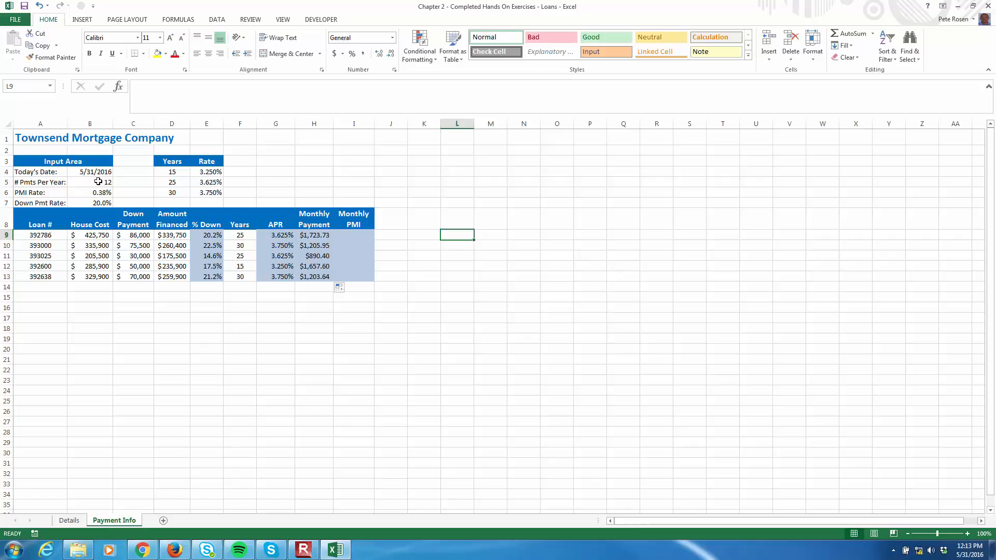
type("=25*12")
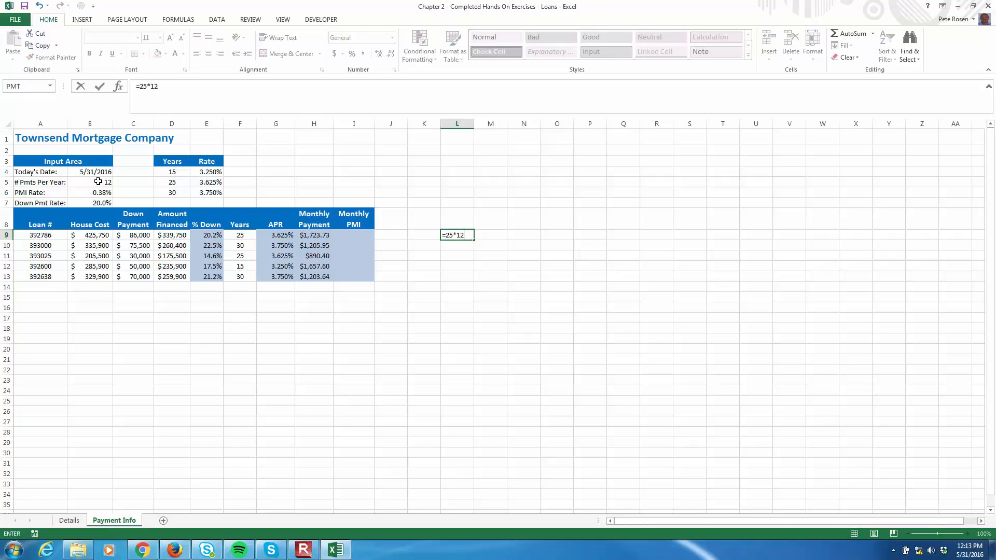
key("Return")
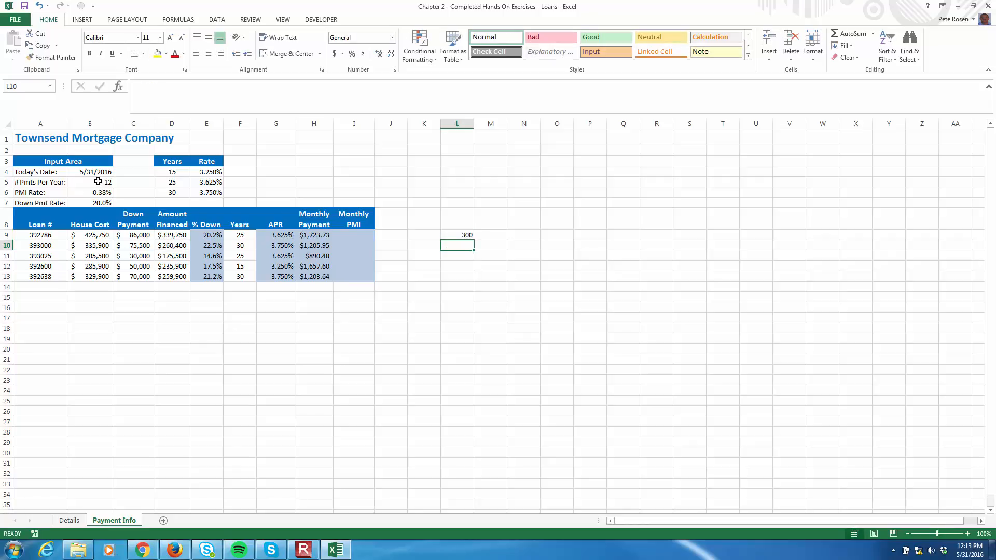
- Change the scratch formula in L9 to =(25*12)*300, grouping the number of payments in parentheses
left_click(462, 236)
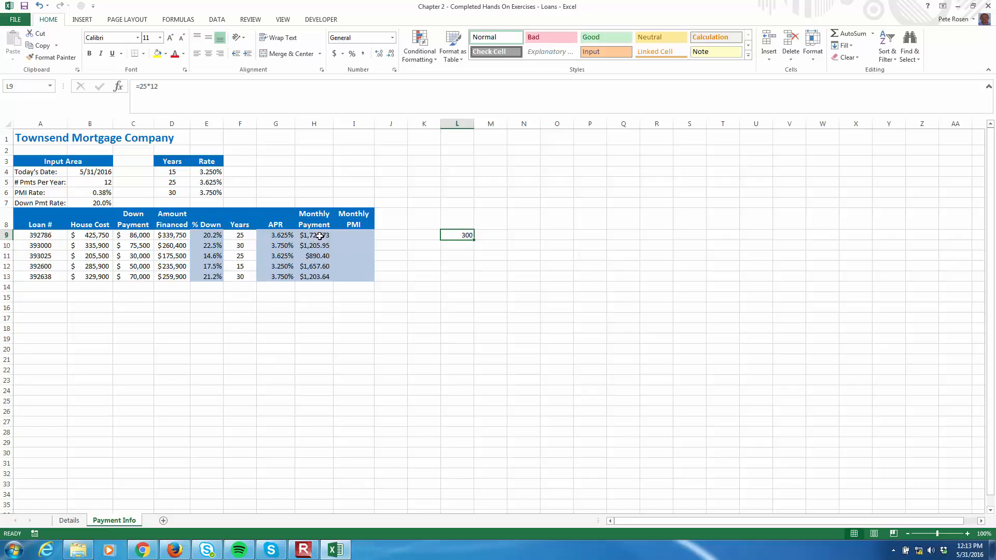
left_click(182, 88)
type(")")
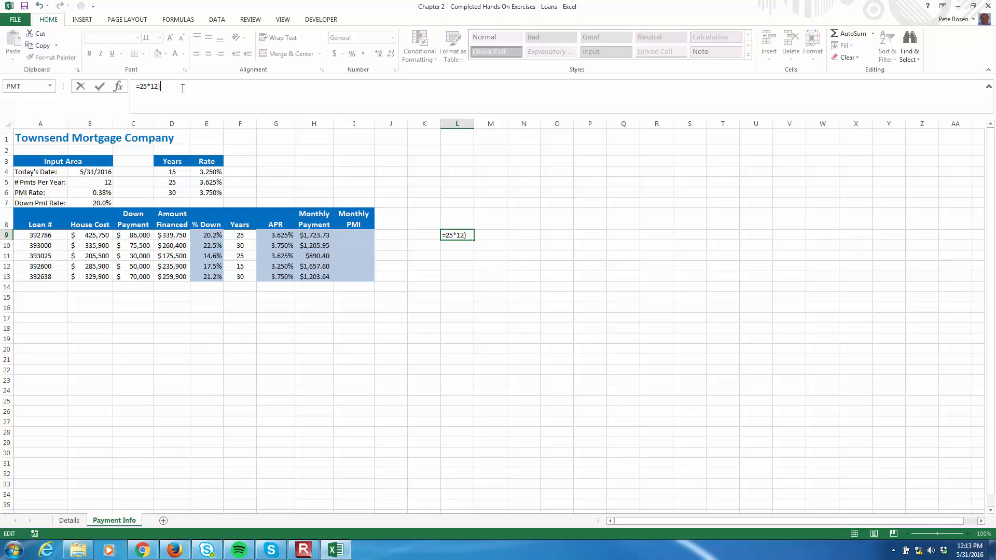
left_click(139, 86)
type("(")
type("*")
type("300")
key("Return")
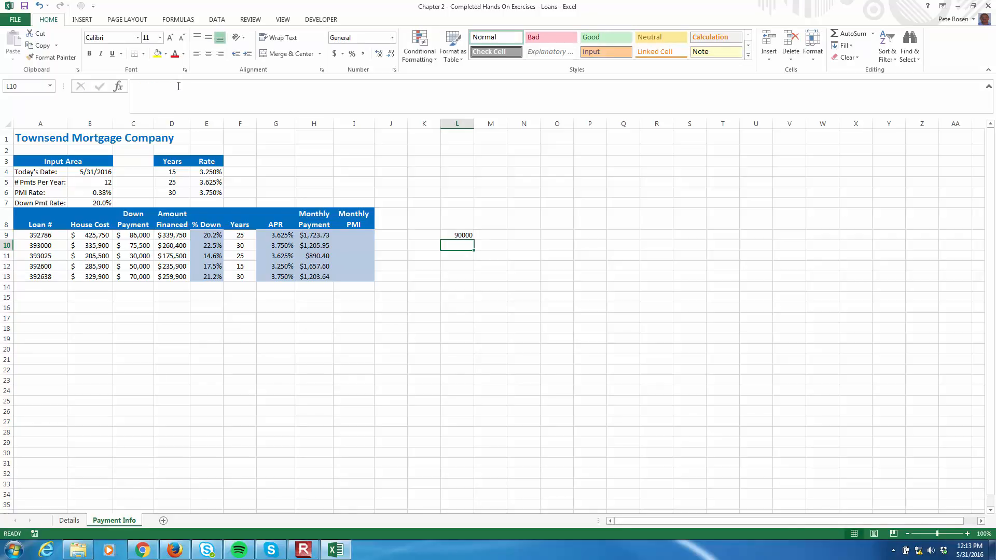
- Replace the 300 in the L9 formula with the monthly payment reference H9 and widen column L slightly
left_click(449, 237)
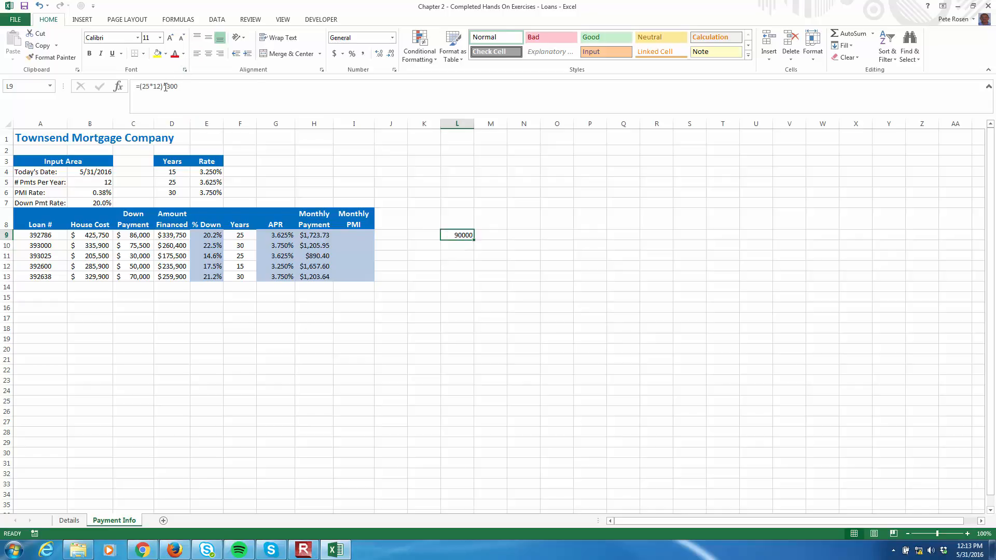
left_click(183, 88)
left_click_drag(182, 88, 166, 87)
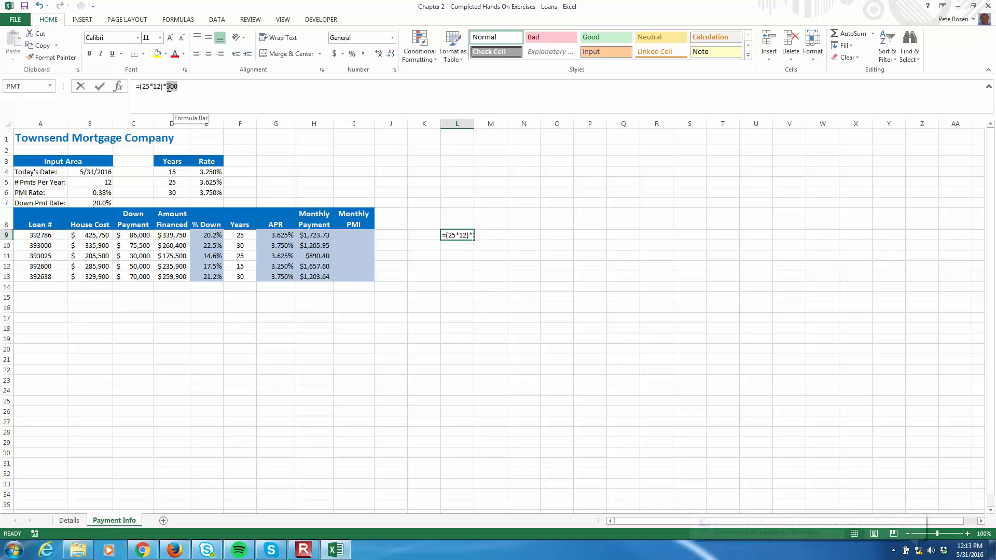
left_click(312, 234)
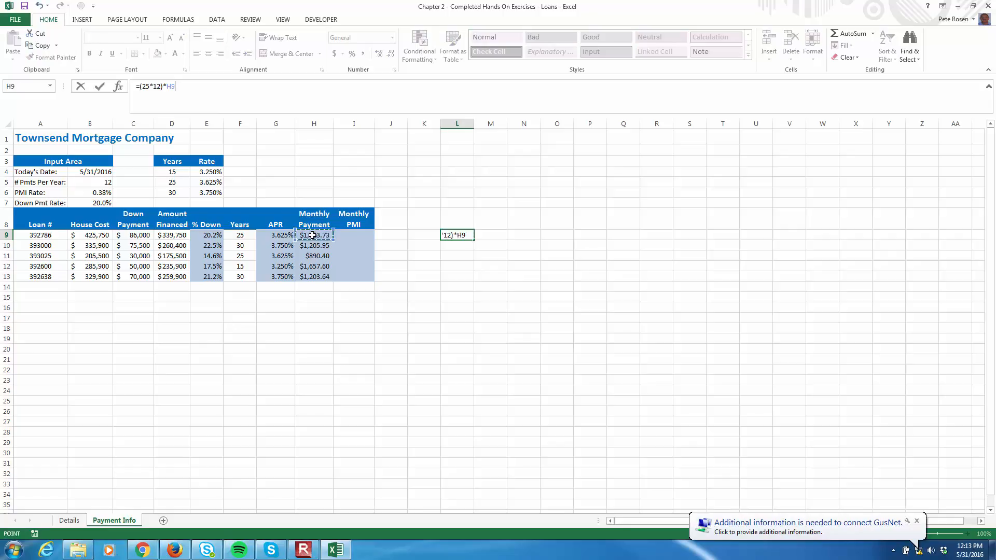
key("Return")
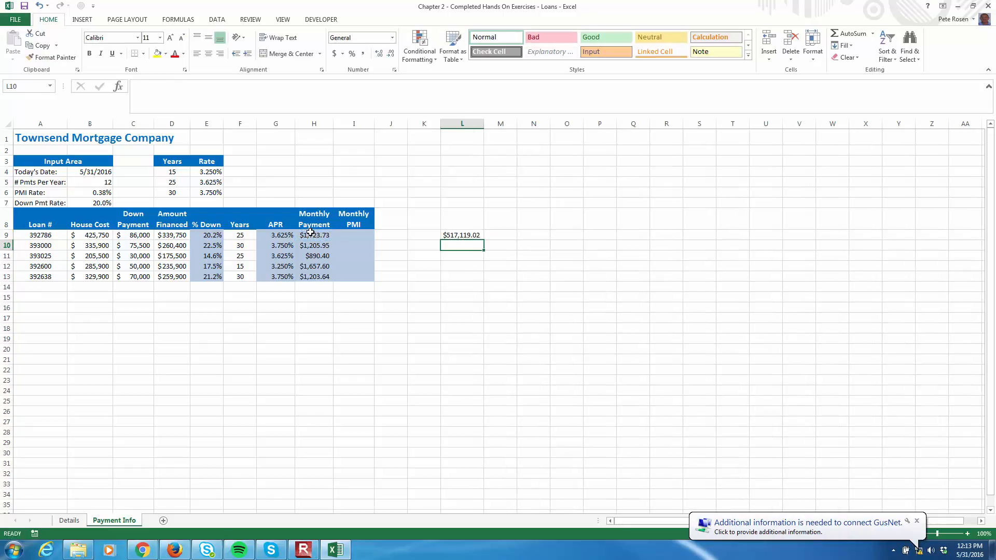
left_click_drag(484, 124, 491, 123)
left_click(469, 237)
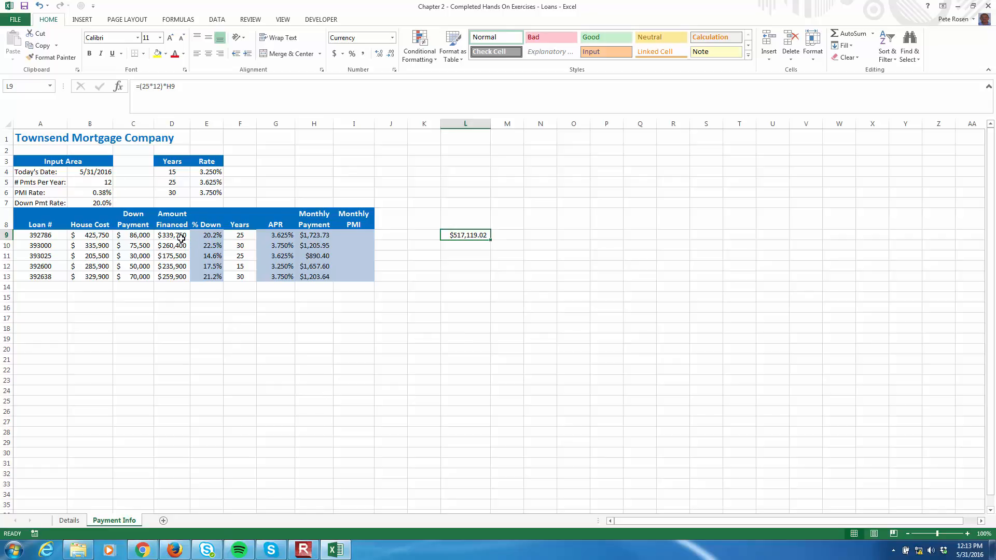
- Enter the scratch formula =L9-D9 in M9 to calculate the total interest paid on the first loan
left_click(505, 236)
type("=")
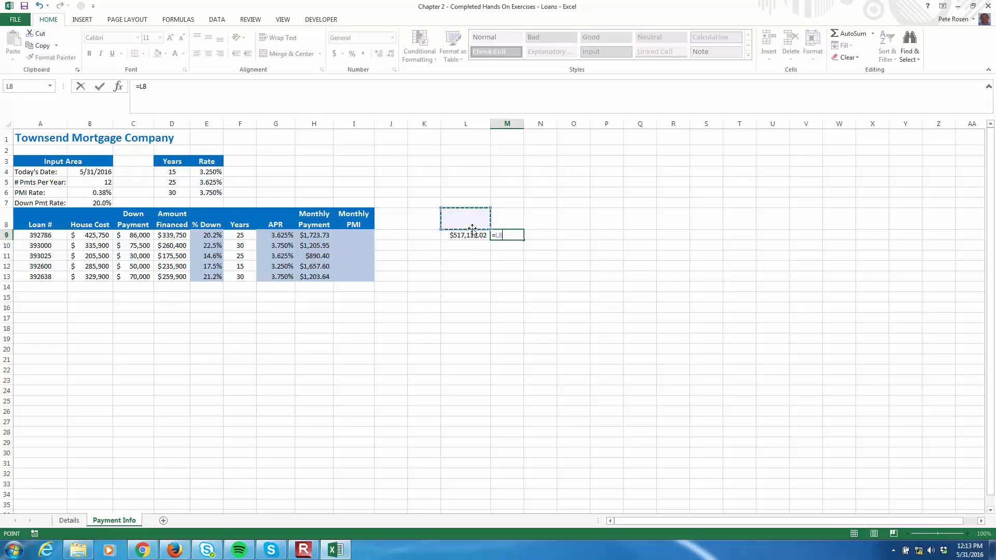
left_click(471, 234)
type("-")
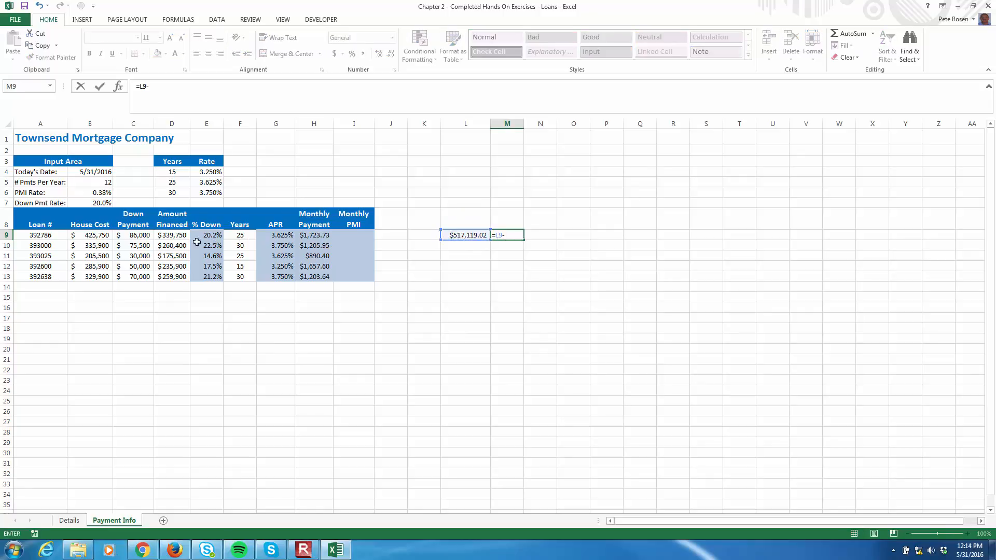
left_click(178, 237)
key("Return")
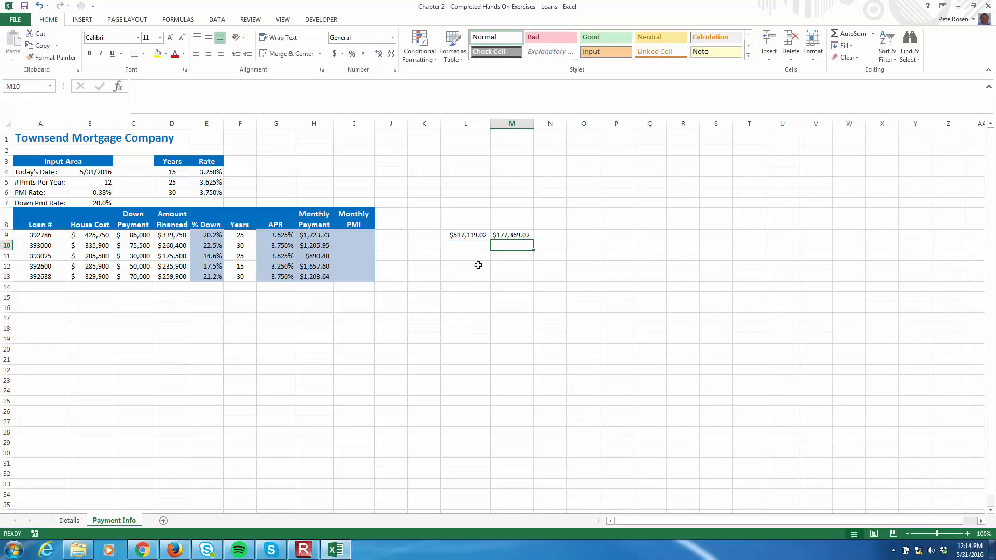
- Compare the scratch totals in L9 and M9 with the first loan's house cost, down payment and amount financed
left_click(470, 234)
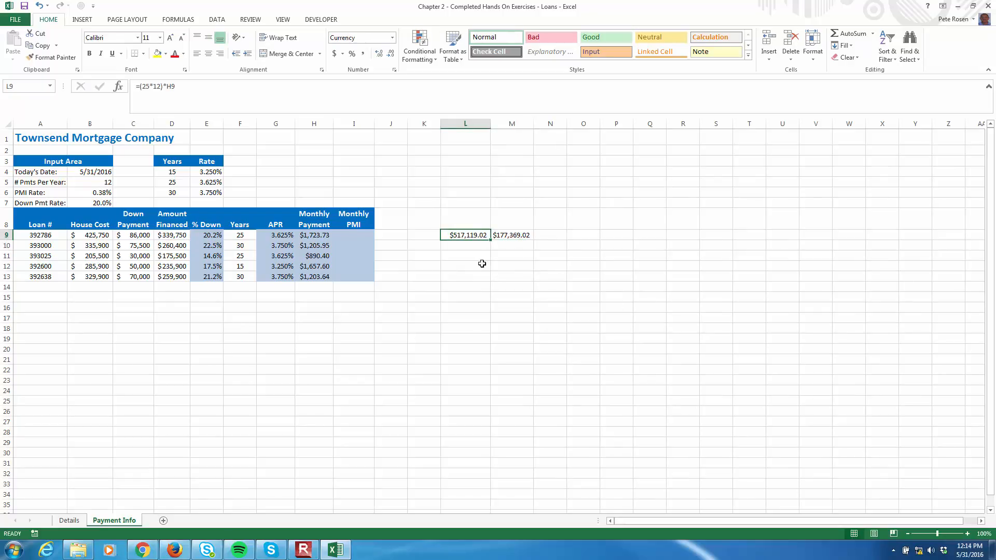
left_click(107, 236)
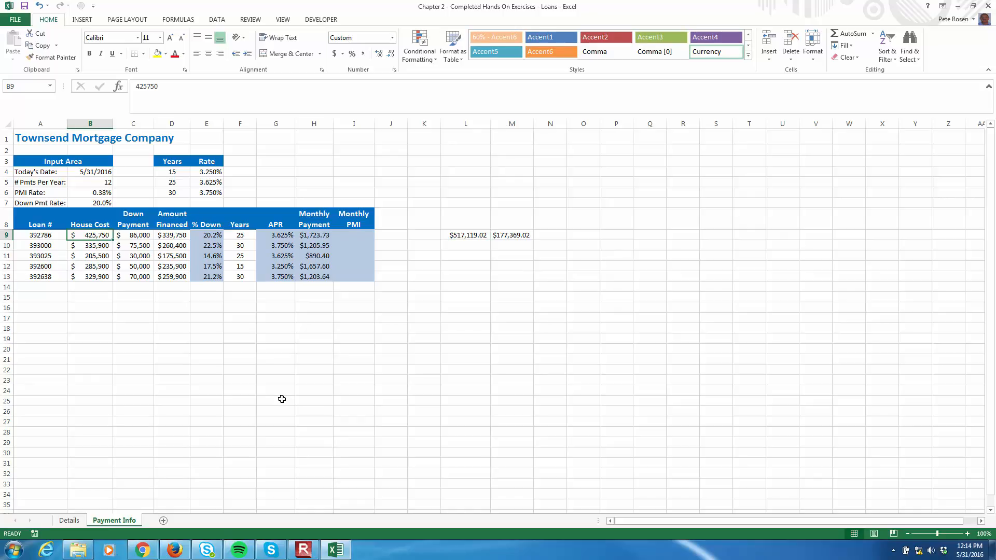
left_click(123, 237)
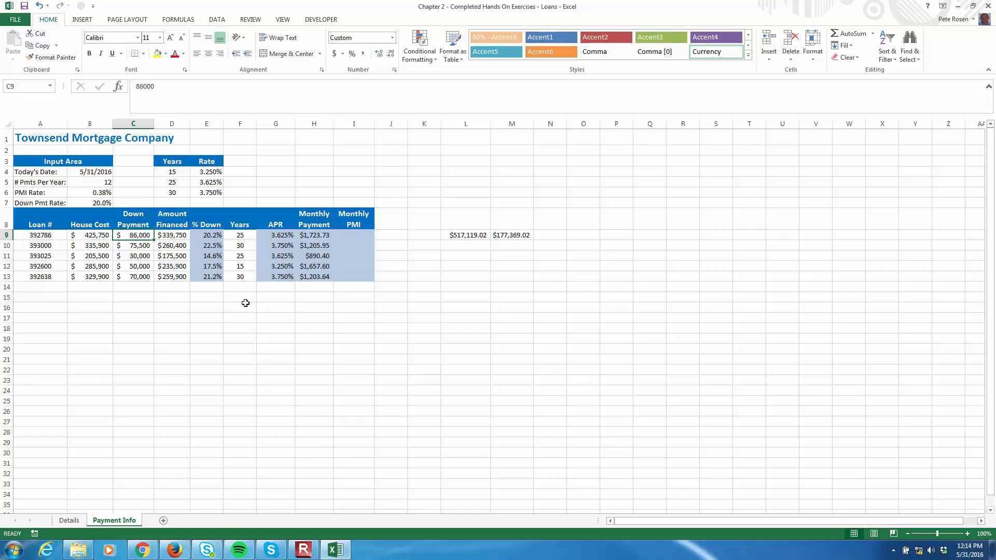
left_click(183, 238)
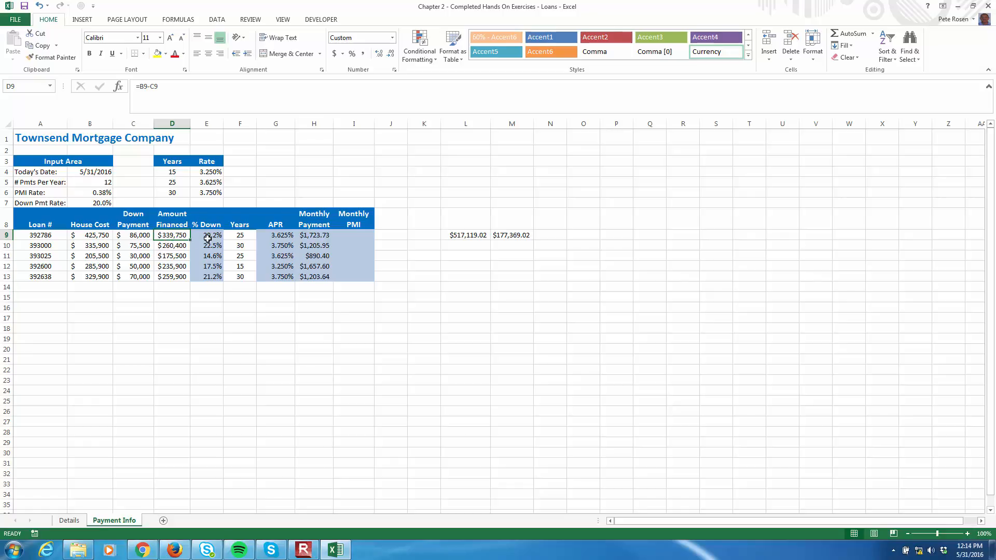
left_click(483, 238)
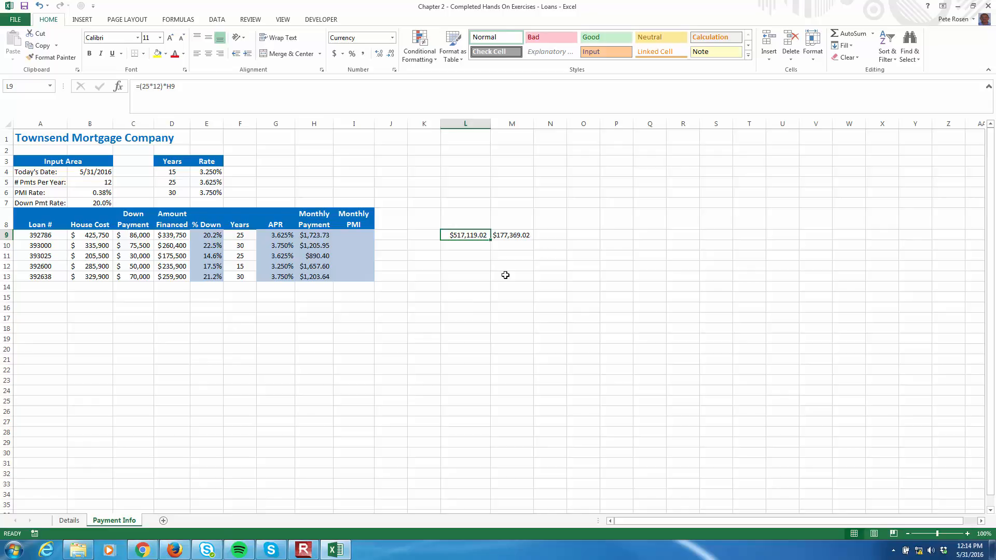
left_click(525, 237)
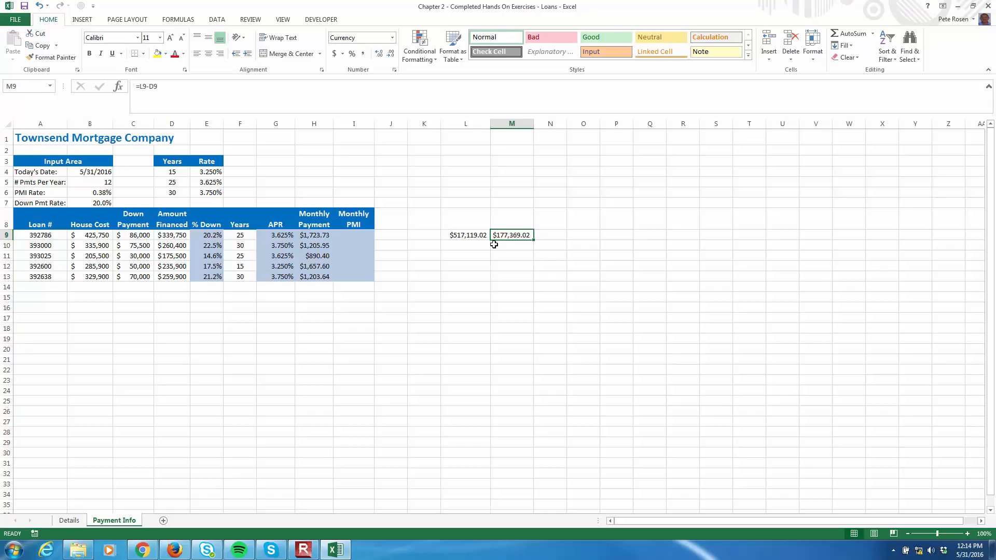
- Examine the % Down values in E9 and E10 alongside the empty Monthly PMI cells
left_click(345, 236)
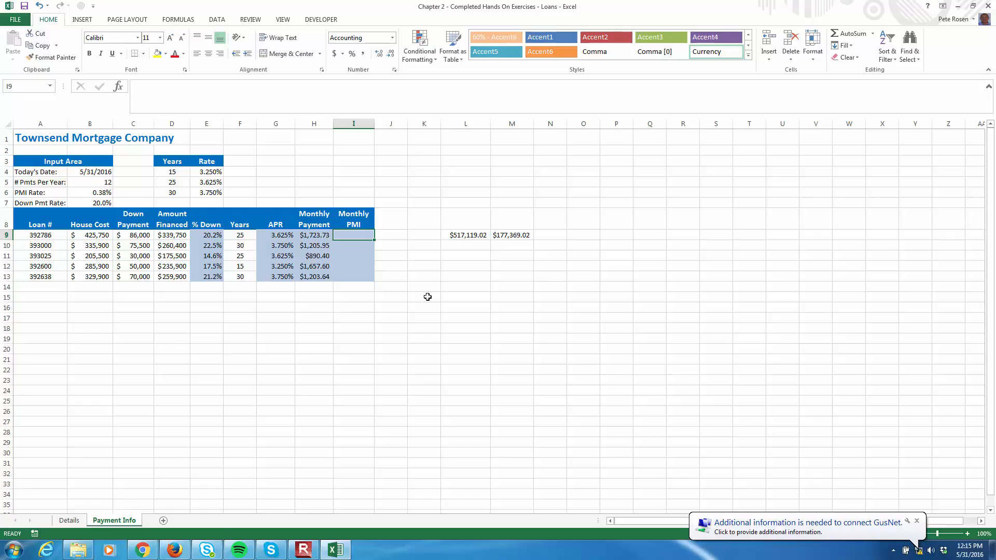
left_click(216, 236)
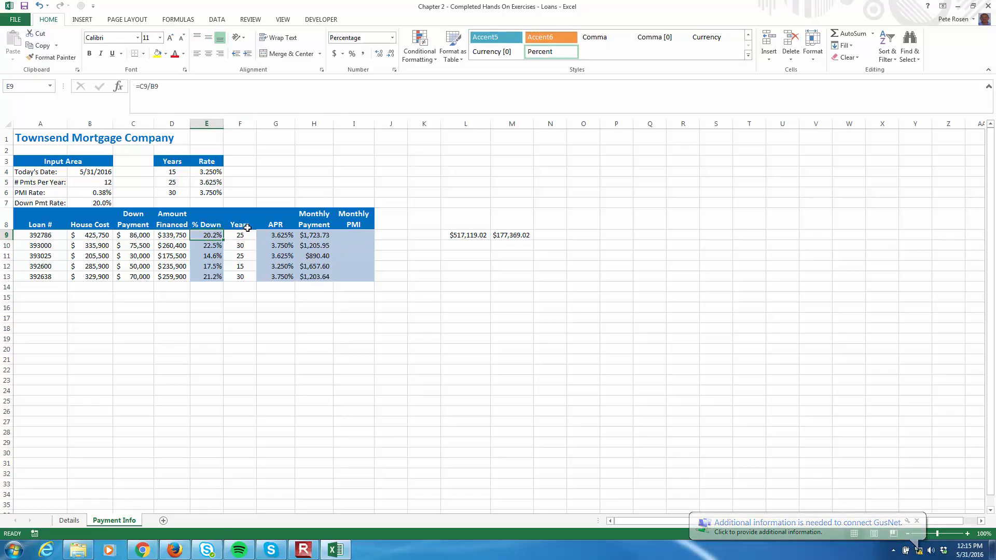
left_click(218, 242)
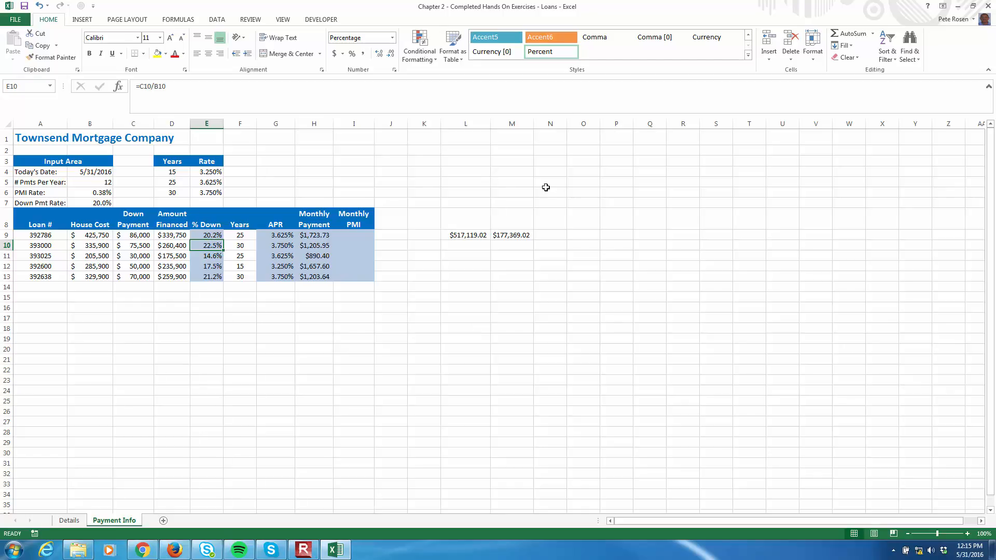
left_click(345, 236)
key("Return")
key("Return")
key("Return")
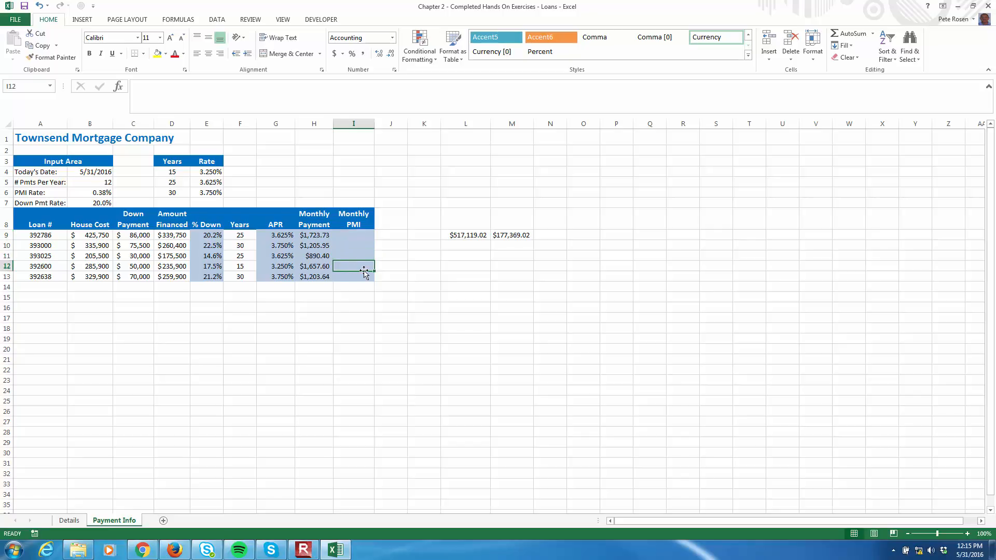
key("Return")
key("Return")
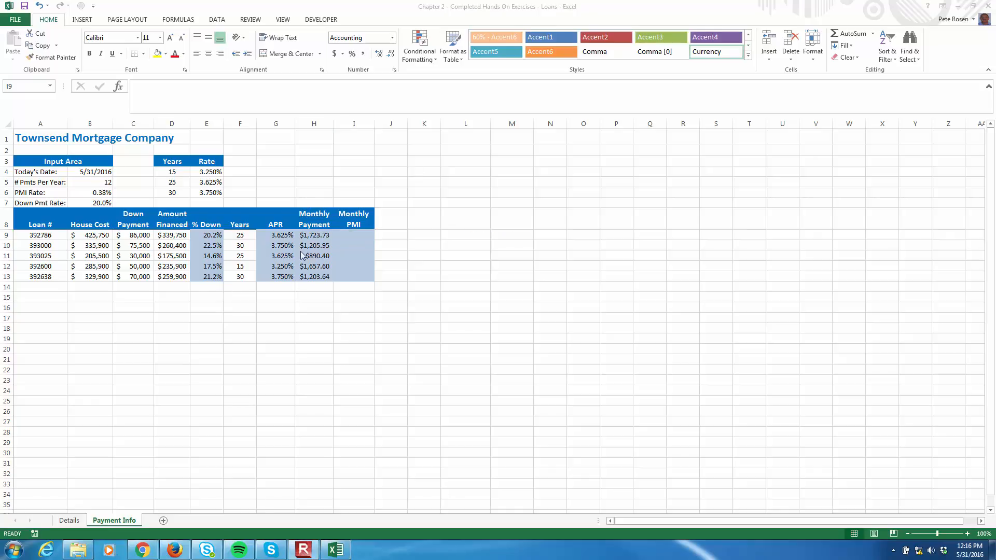
- Insert the IF function in the first Monthly PMI cell, I9, by searching the function list for IF
left_click(353, 234)
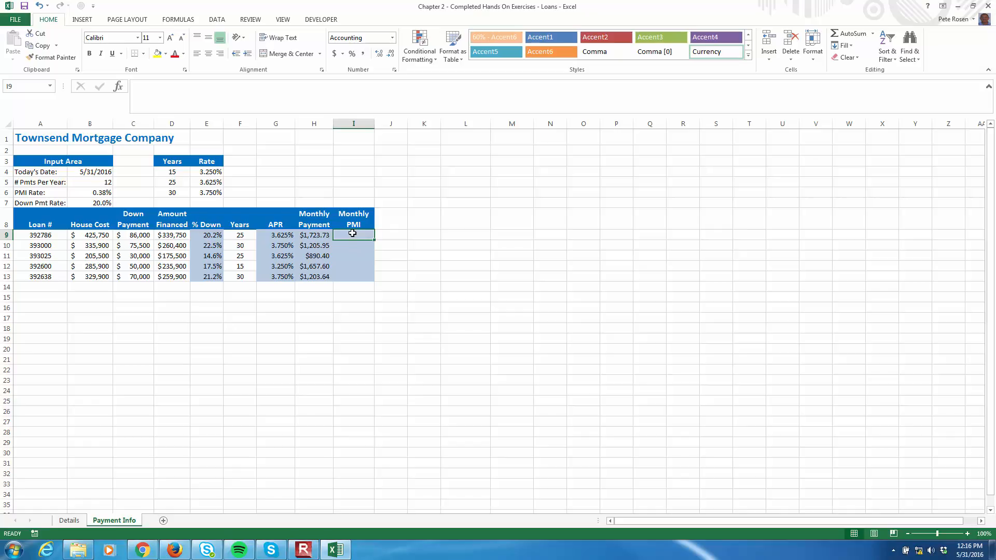
left_click(119, 86)
left_click(421, 222)
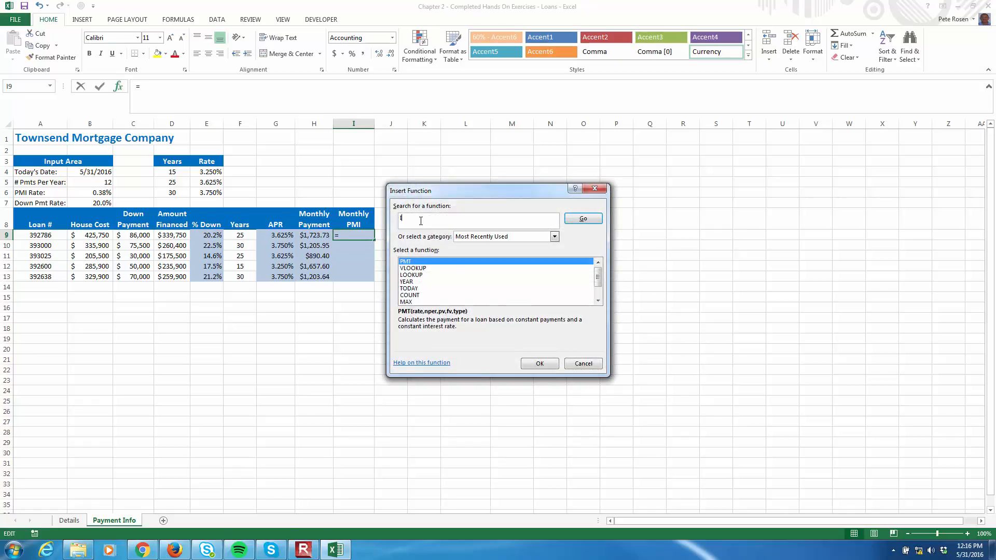
type("IF")
left_click(582, 218)
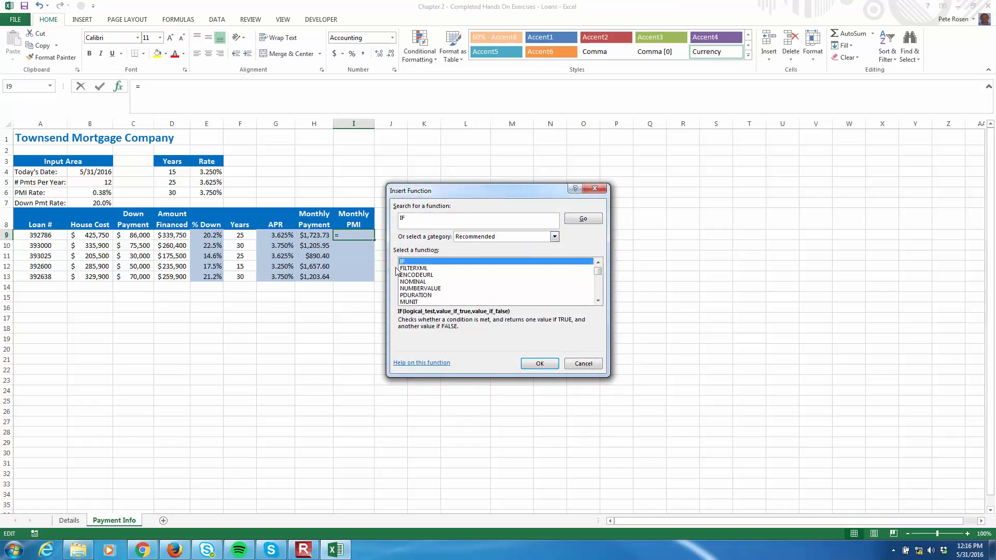
left_click(534, 363)
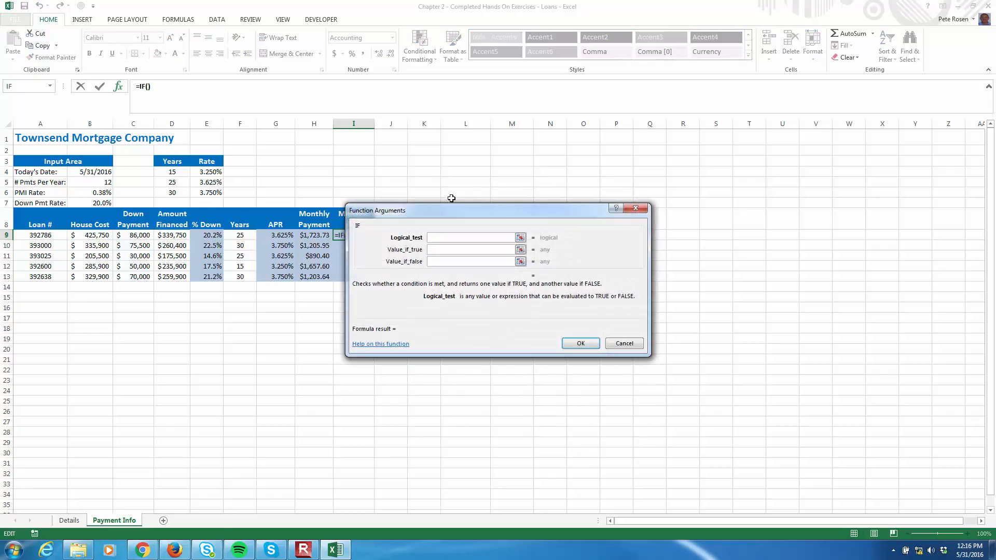
- Set the IF logical test to E9>=$B$7 with an absolute down payment rate, and the value if true to 0
left_click_drag(447, 213, 533, 186)
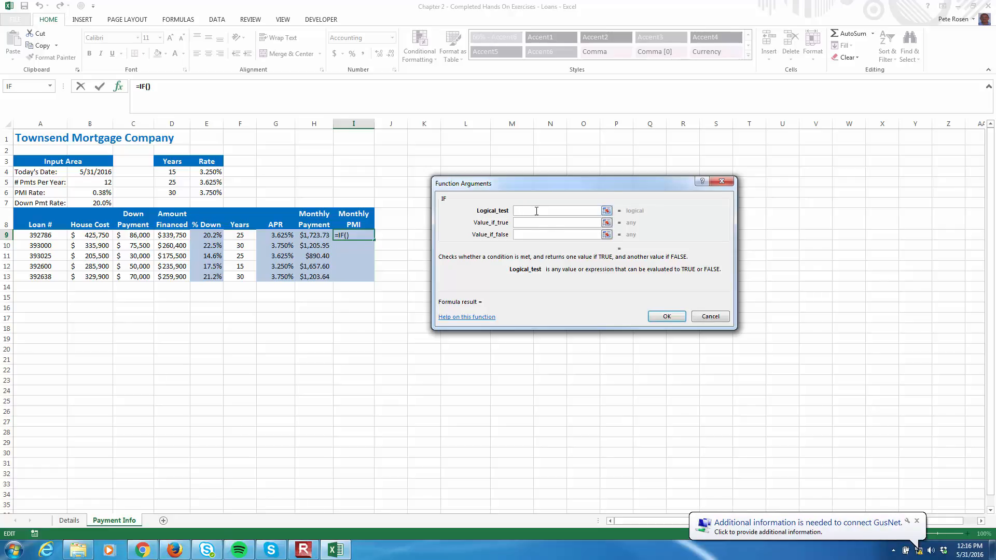
left_click(211, 235)
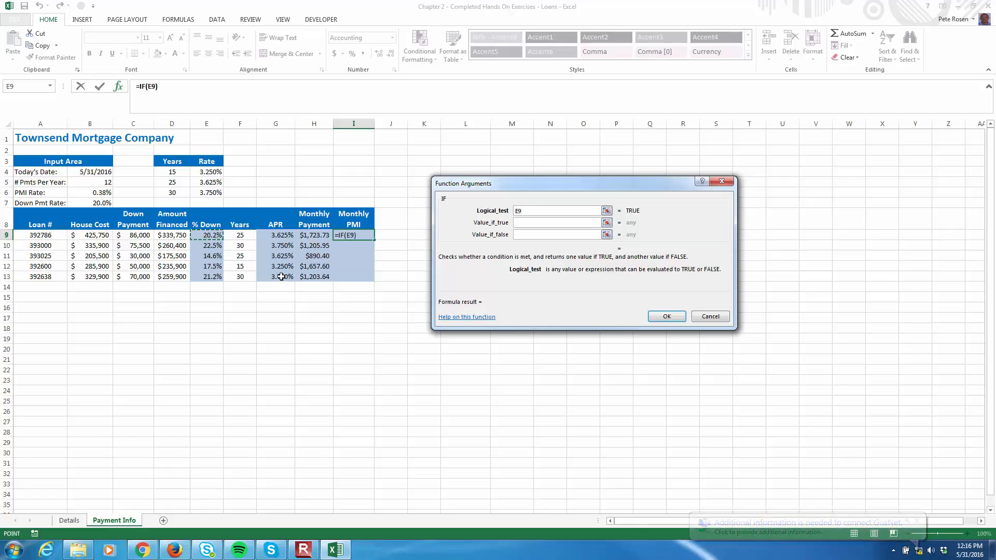
type(">=")
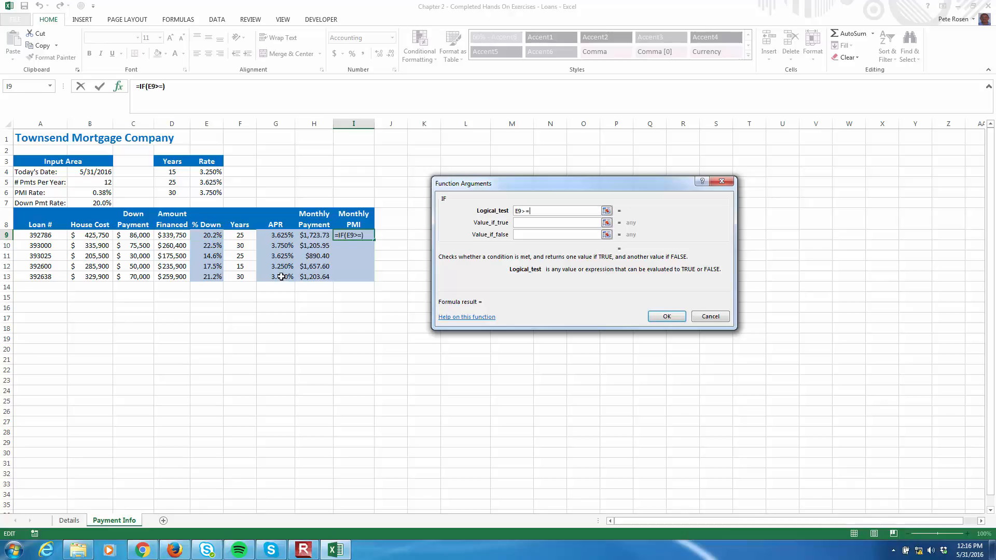
left_click(97, 204)
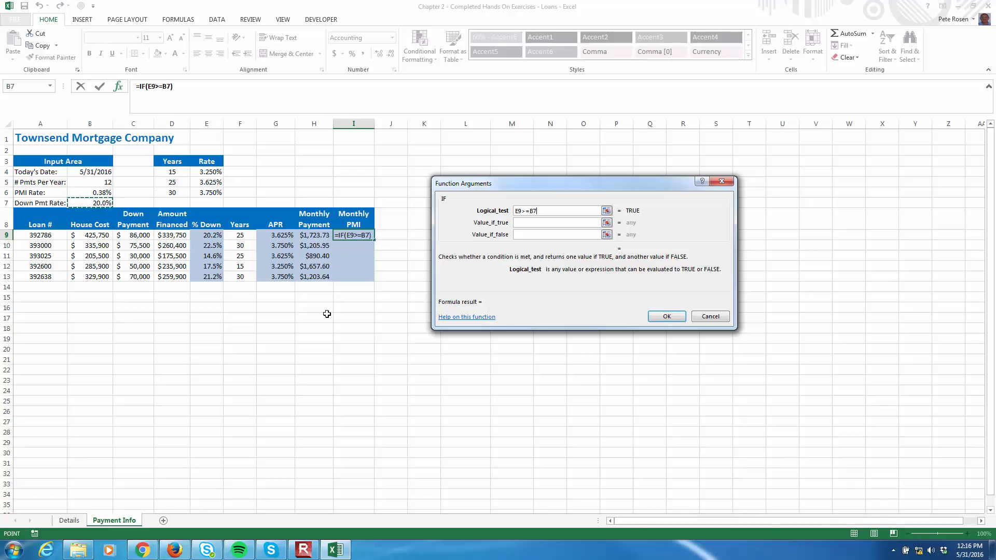
key("F4")
left_click(526, 222)
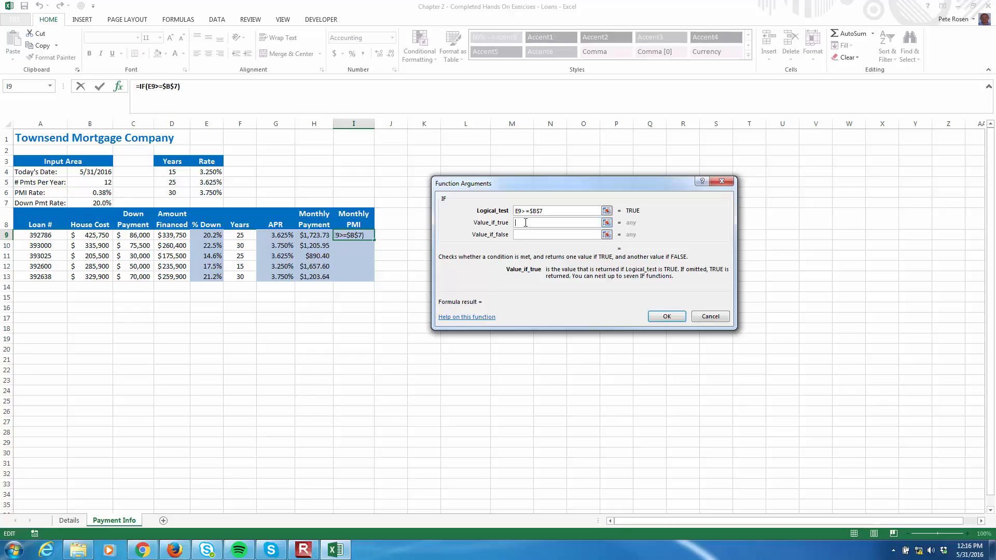
type("0")
- Begin the IF's value if false as amount financed D9 multiplied by a bracketed absolute PMI rate, D9*($B$6
left_click(518, 235)
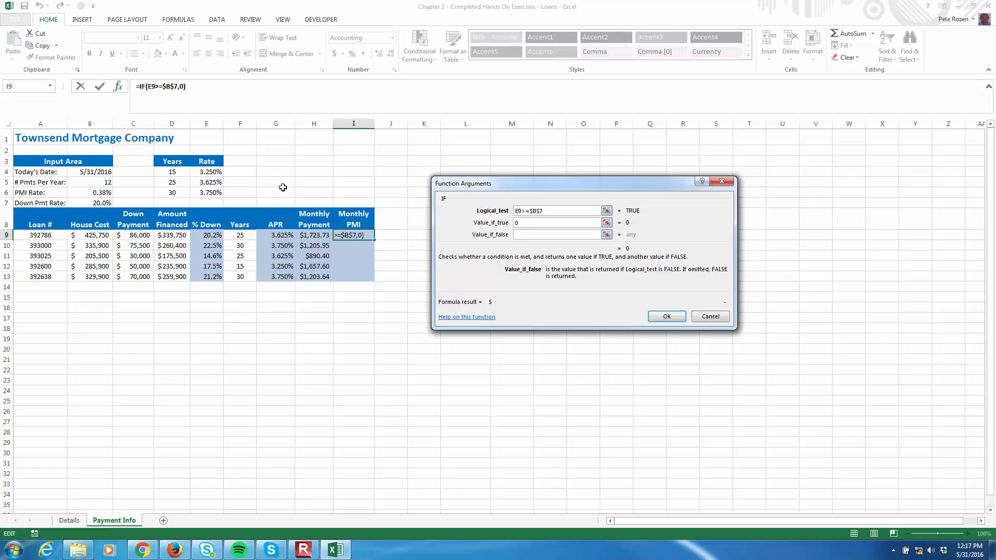
left_click(180, 234)
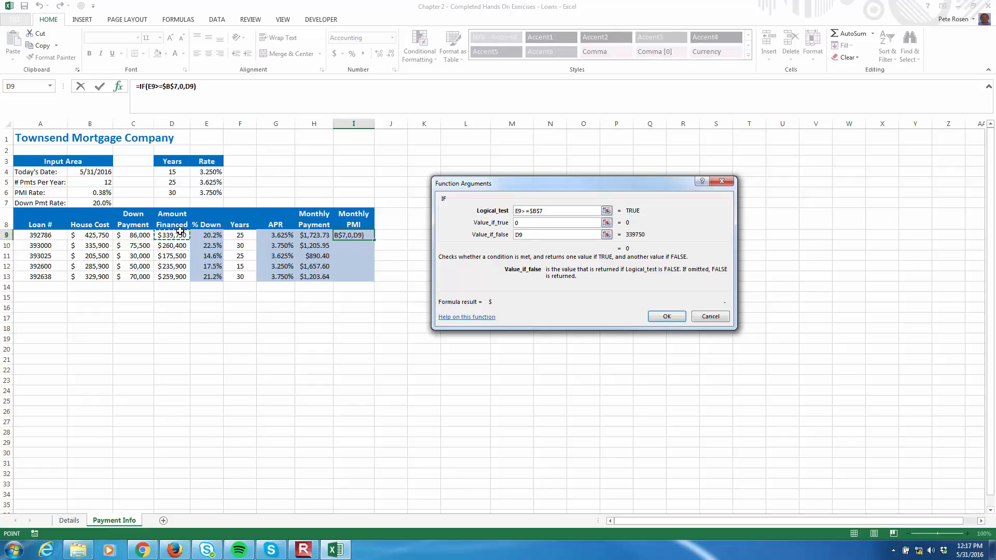
type("*")
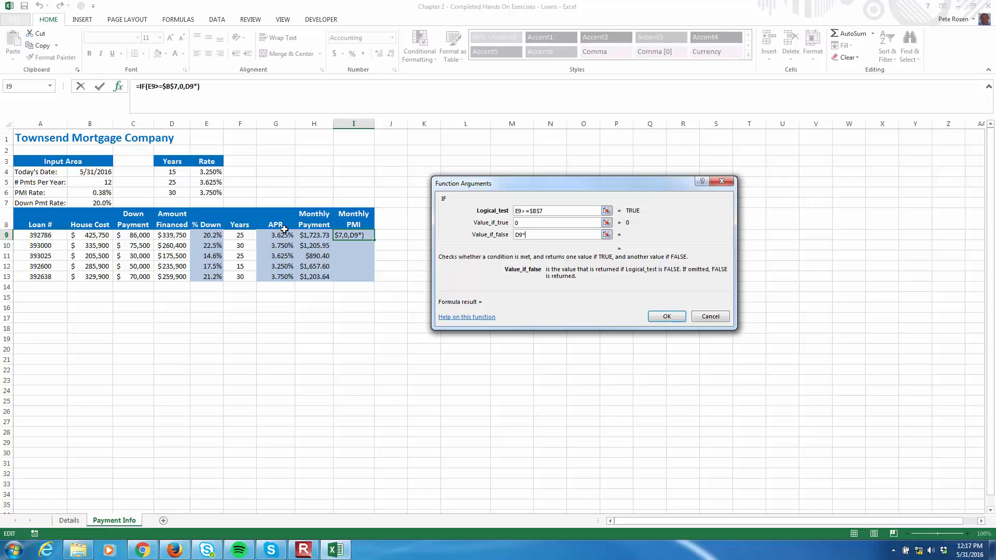
type("(")
left_click(84, 204)
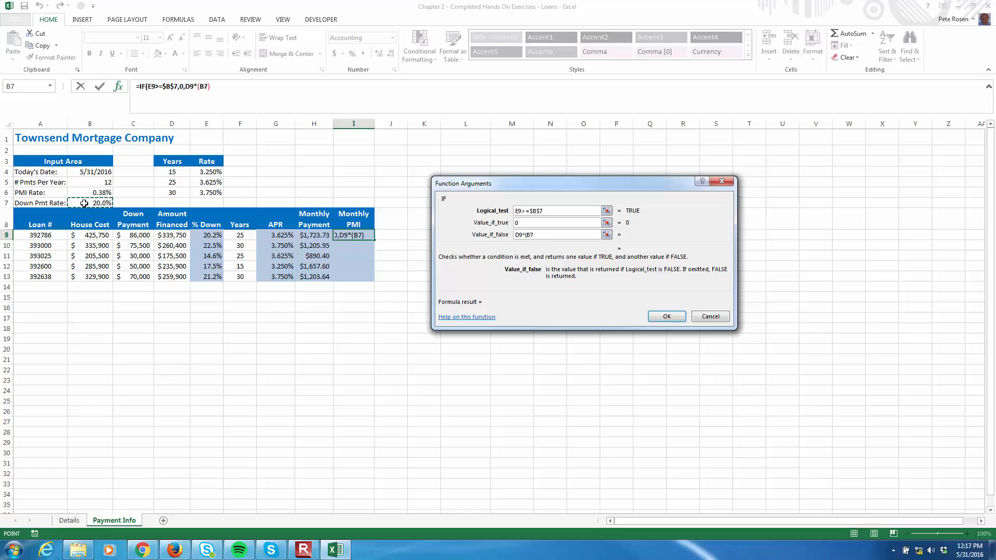
key("F4")
left_click(90, 193)
type("*")
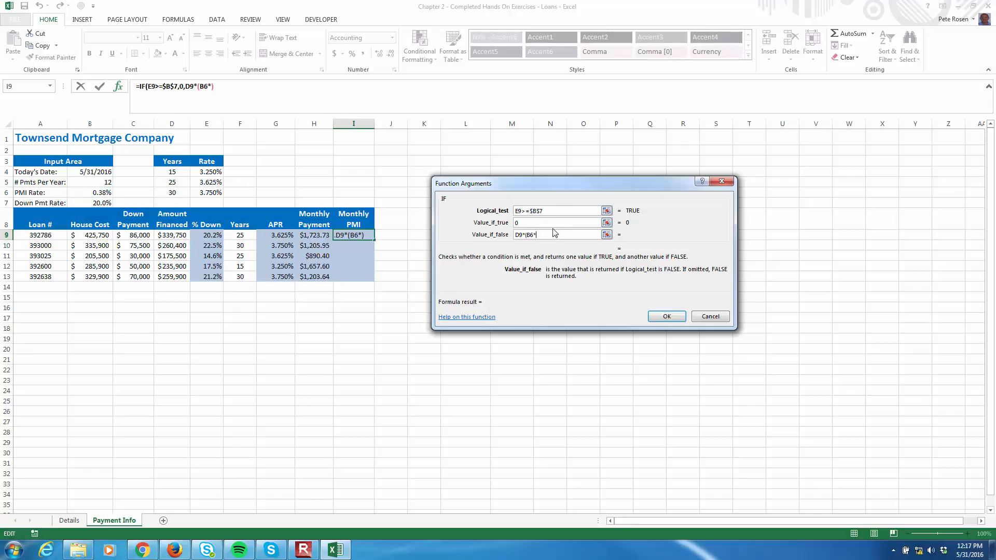
key("BackSpace")
key("F4")
- Divide the PMI rate by the absolute payments per year, completing the value if false as D9*($B$6/$B$5), and accept the formula
type("*")
left_click(104, 183)
key("BackSpace")
key("BackSpace")
key("BackSpace")
key("BackSpace")
type("6/")
left_click(104, 182)
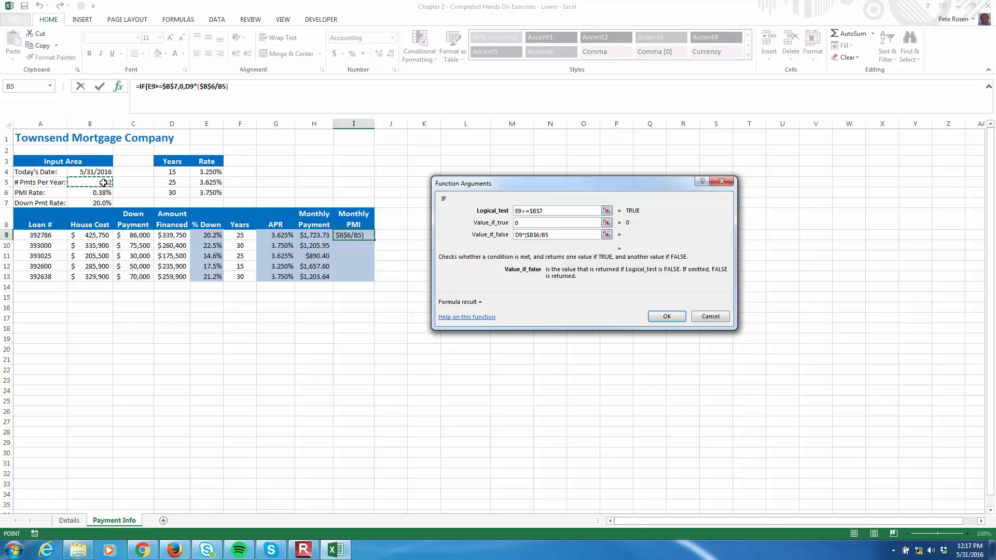
key("F4")
type(")")
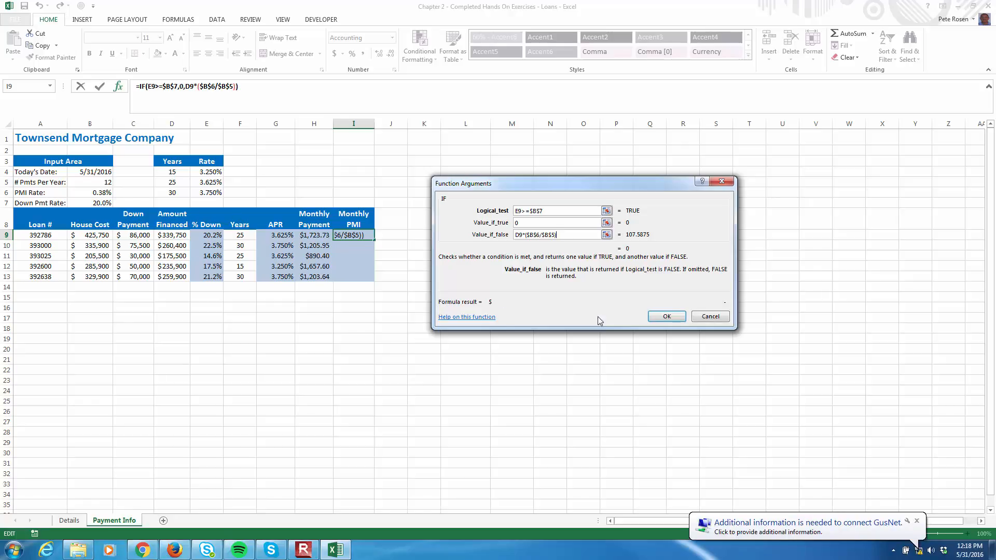
left_click(666, 316)
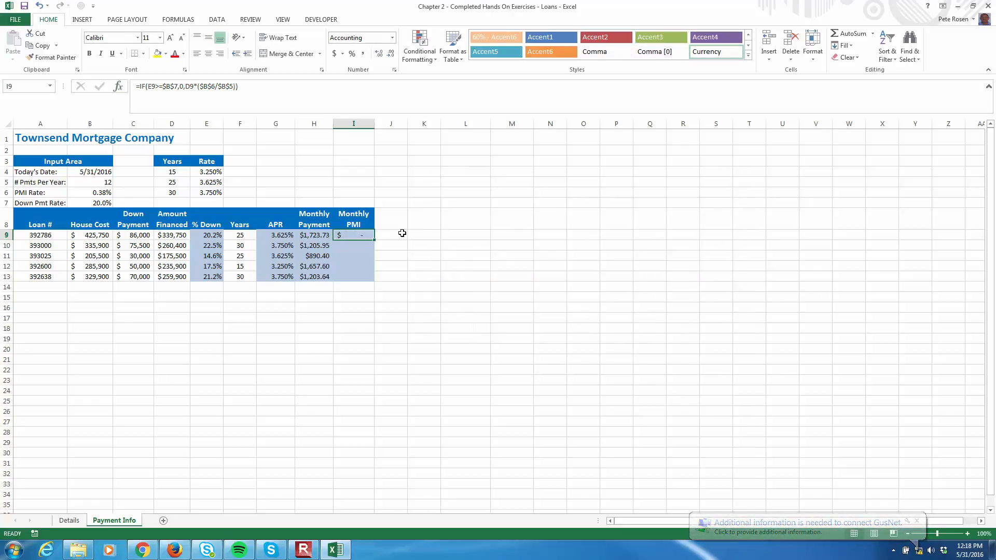
- Copy the Monthly PMI formula from I9 down through I13 and check the copied formula in I11
left_click_drag(374, 240, 376, 280)
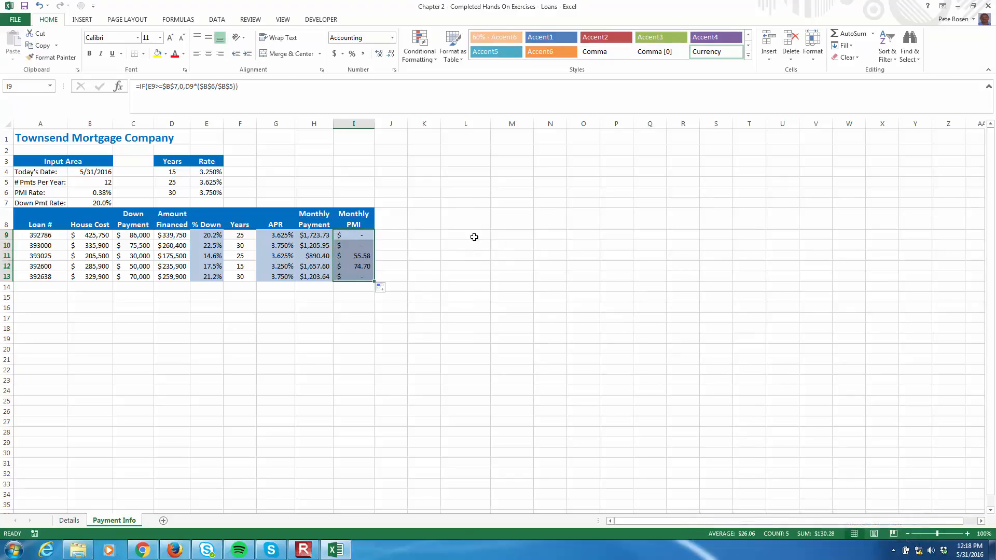
left_click(362, 255)
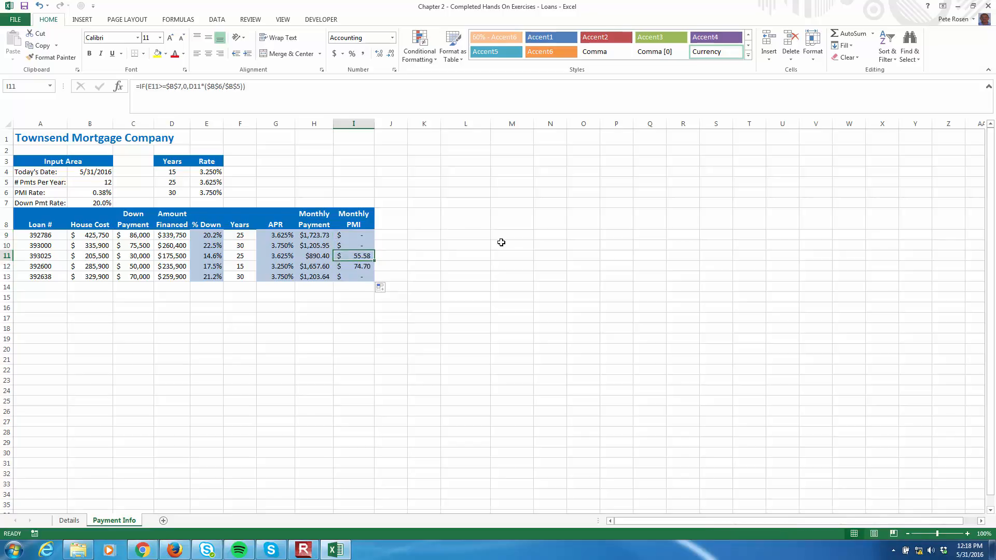
left_click(353, 244)
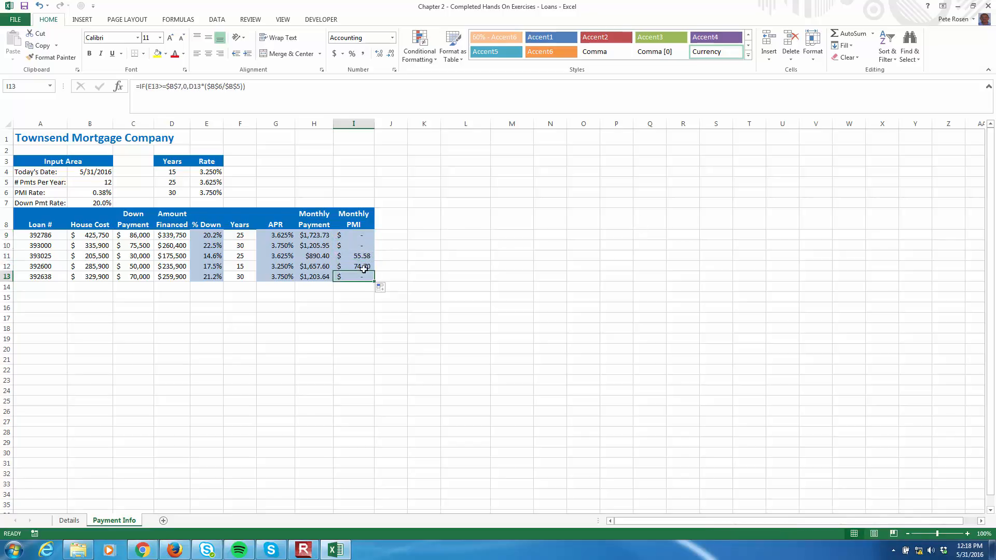
- Compare the Monthly PMI cells I9, I10 and I13 with their % Down values, and inspect I11
left_click(363, 234)
left_click(365, 247)
left_click(367, 275)
left_click(210, 236)
left_click(213, 245)
left_click(214, 275)
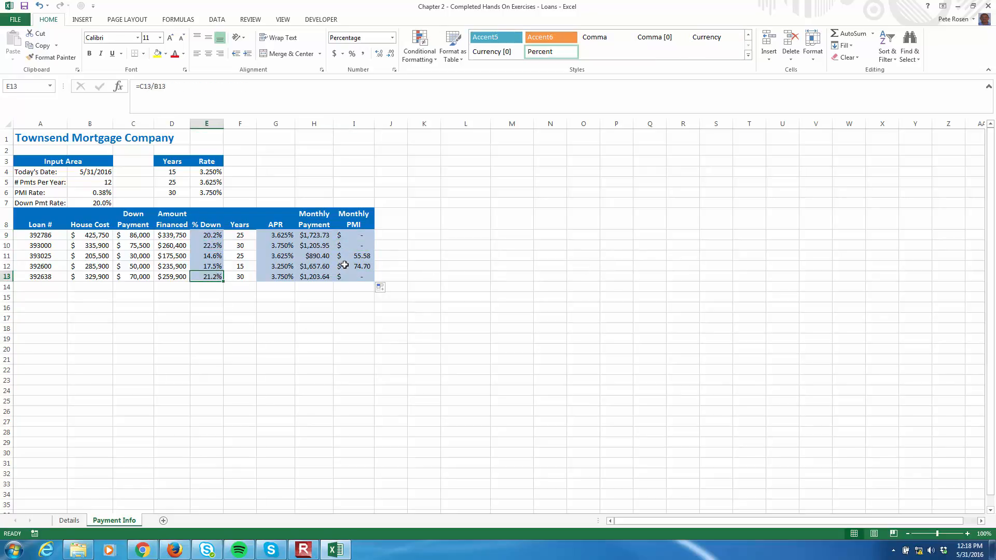
left_click(366, 256)
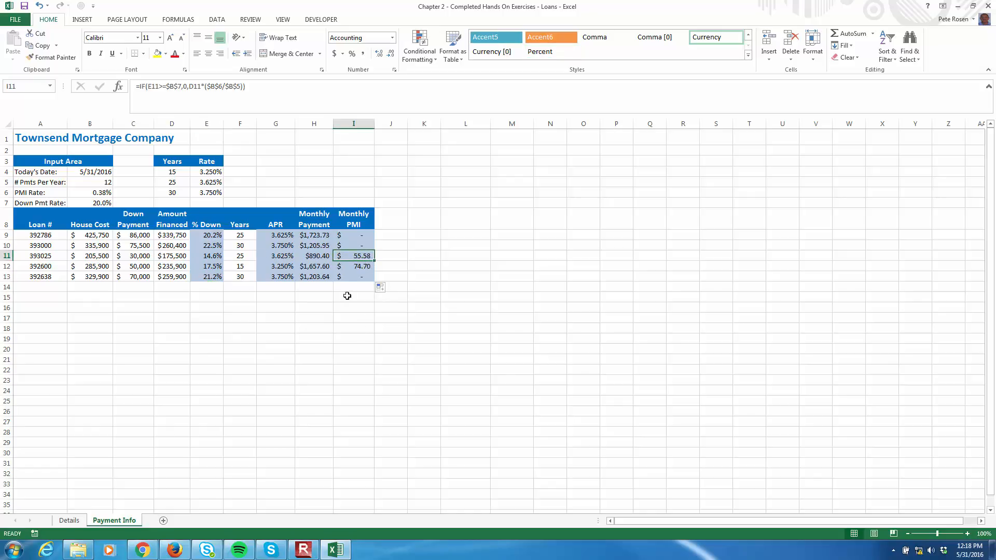
- Review the first loan's Monthly Payment and Monthly PMI formulas in H9 and I9
left_click(291, 231)
left_click(319, 237)
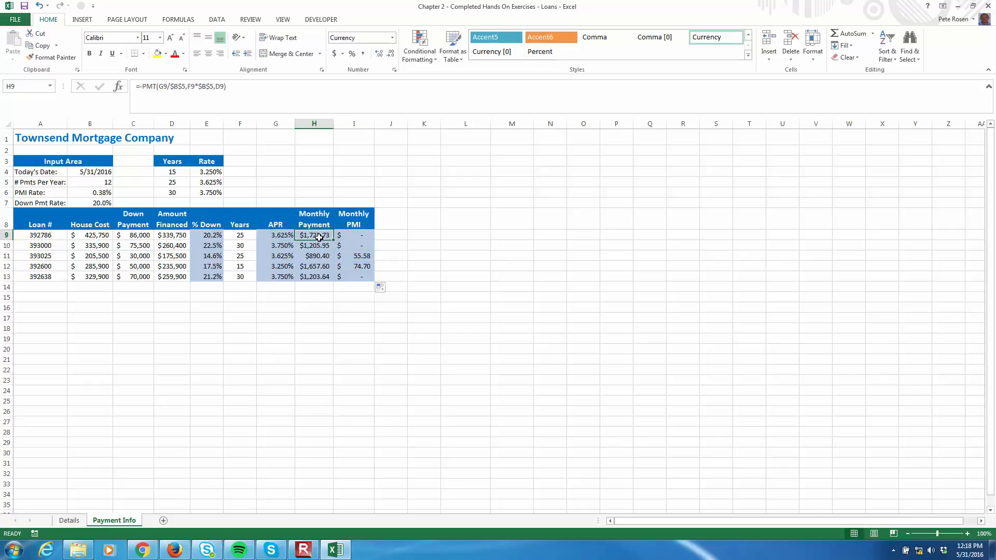
left_click(361, 237)
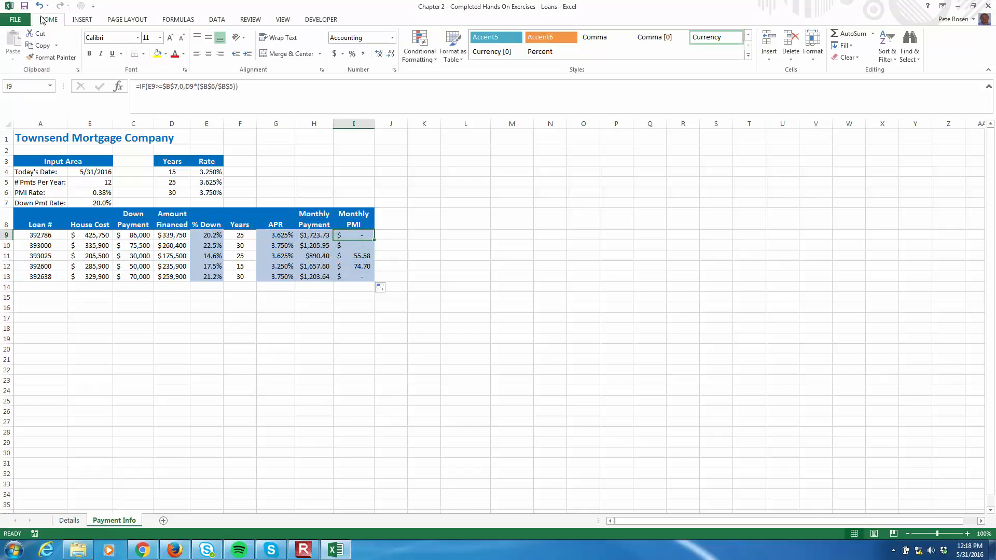